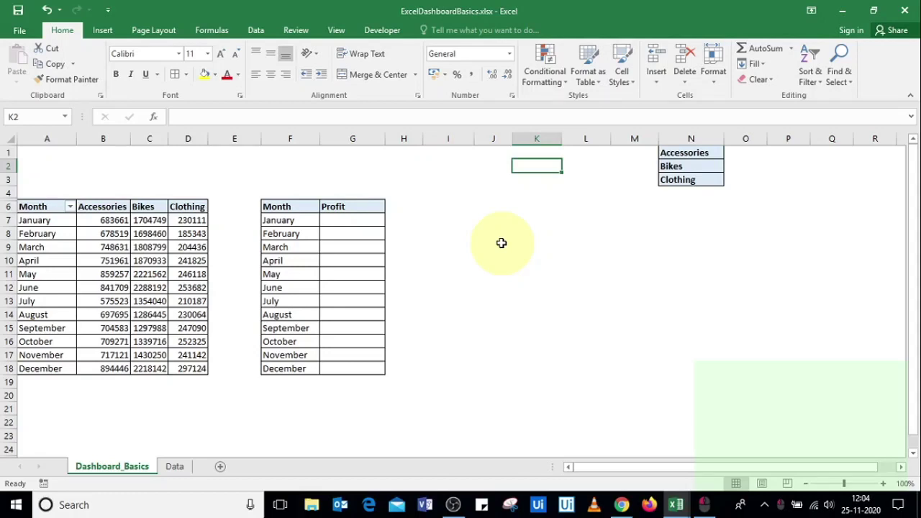
Inspect the Product Category column on the Data sheet, then return to Dashboard_Basics
{"action": "left_click", "coordinate": [109, 246]}
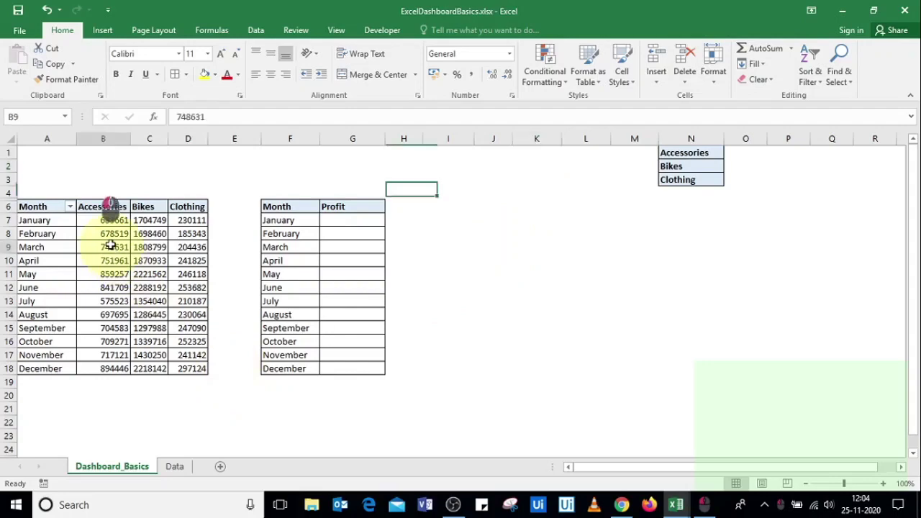
{"action": "left_click", "coordinate": [174, 466]}
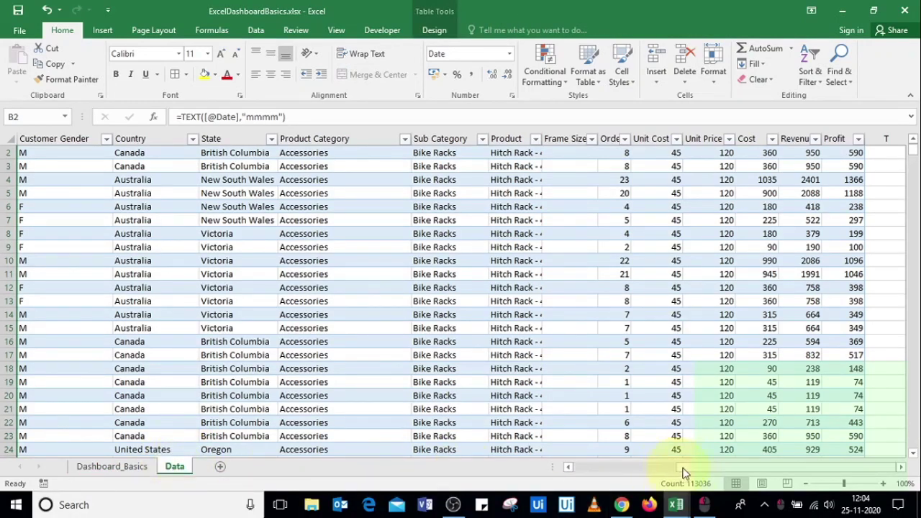
{"action": "left_click_drag", "start_coordinate": [683, 471], "coordinate": [554, 470]}
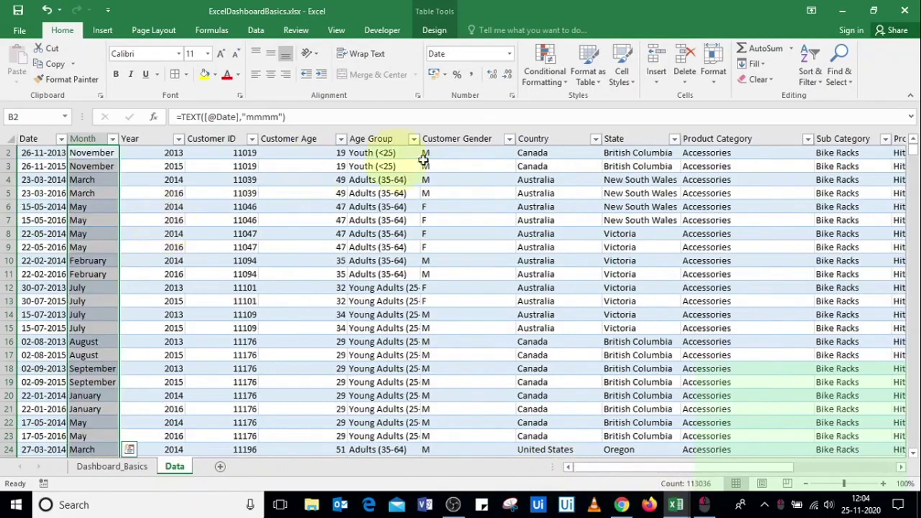
{"action": "left_click", "coordinate": [727, 135]}
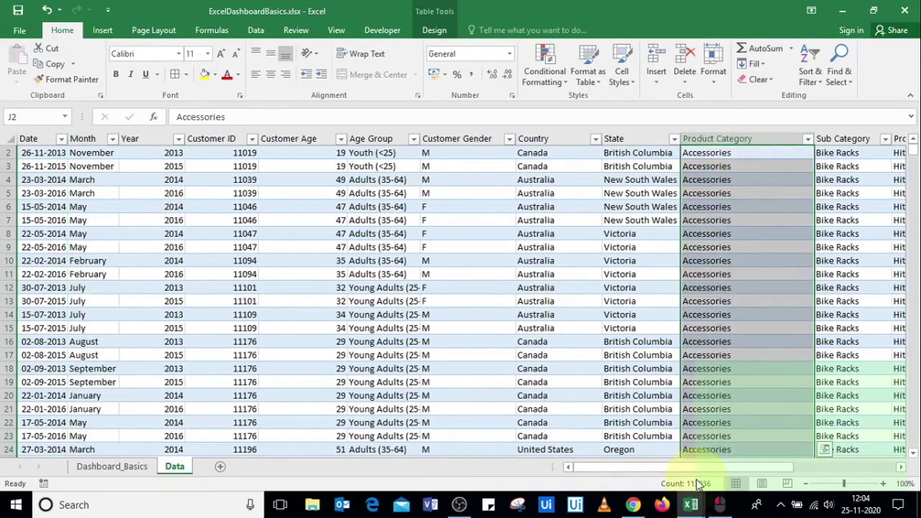
{"action": "left_click_drag", "start_coordinate": [698, 468], "coordinate": [871, 467]}
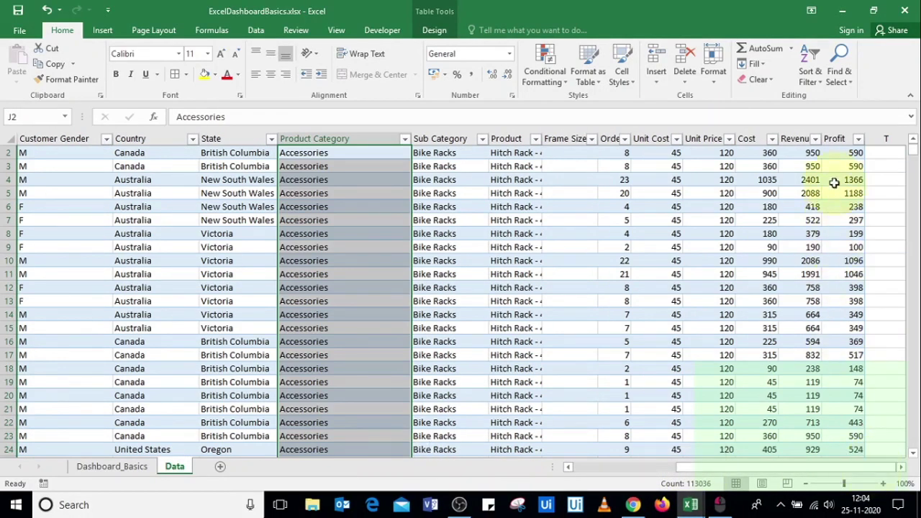
{"action": "left_click", "coordinate": [123, 469]}
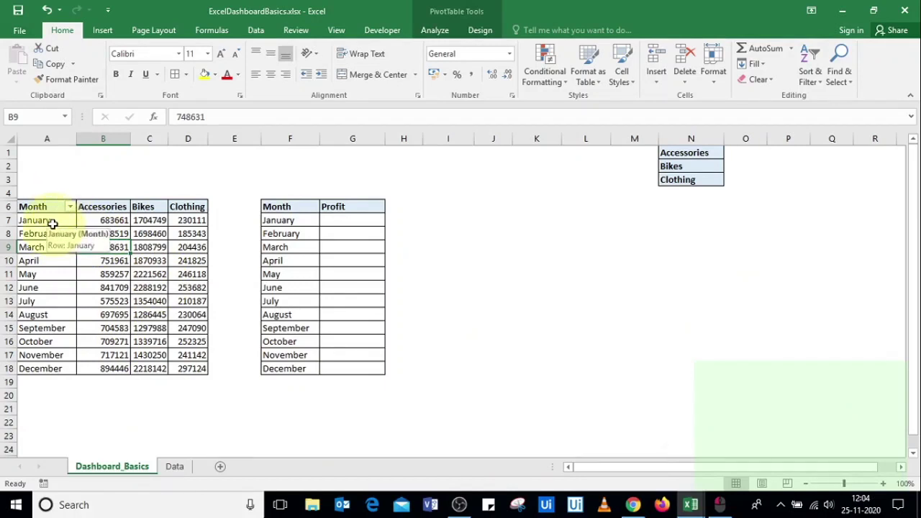
Review the pivot's Accessories profits, the Month/Profit headings and the Accessories–Clothing category list
{"action": "left_click", "coordinate": [95, 220]}
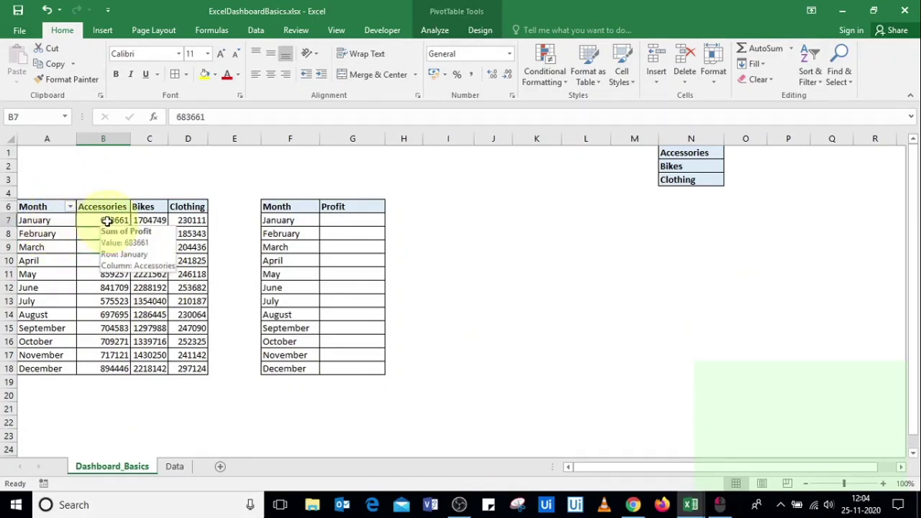
{"action": "left_click", "coordinate": [106, 207]}
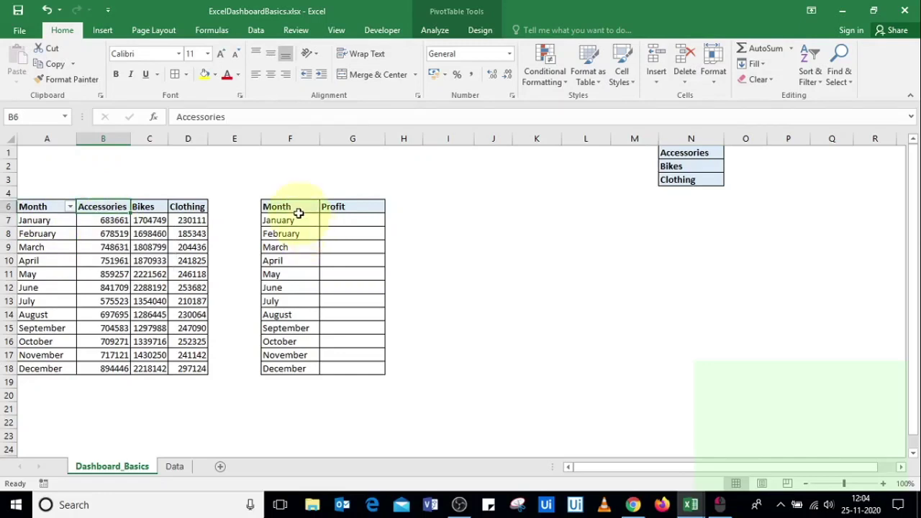
{"action": "left_click", "coordinate": [295, 209]}
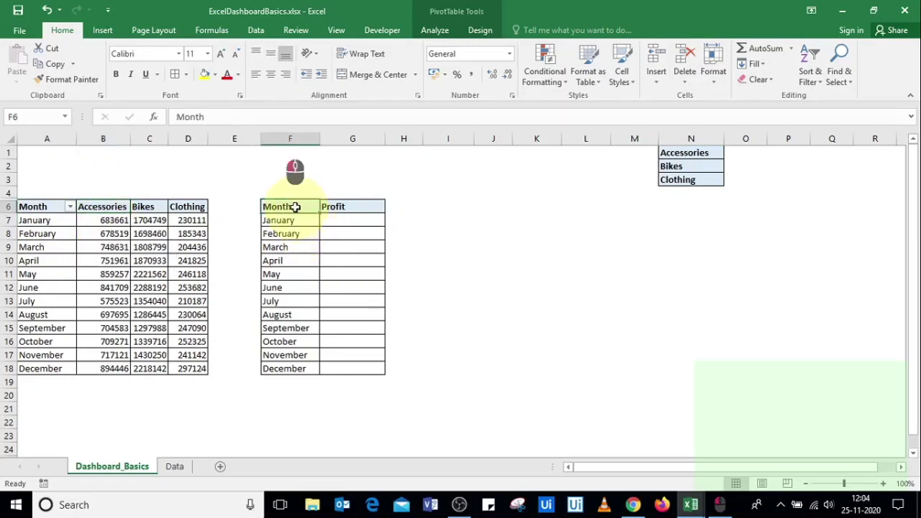
{"action": "left_click", "coordinate": [349, 207]}
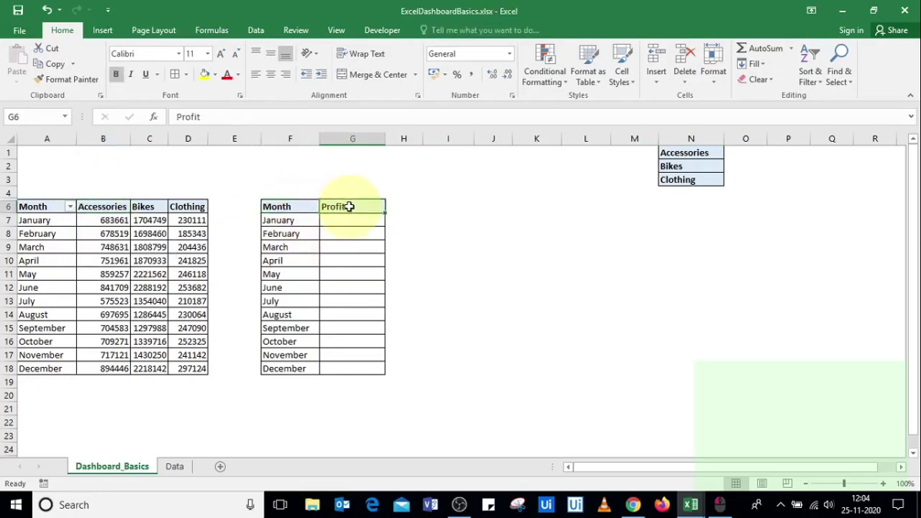
{"action": "left_click", "coordinate": [705, 157]}
{"action": "left_click_drag", "start_coordinate": [705, 157], "coordinate": [705, 180]}
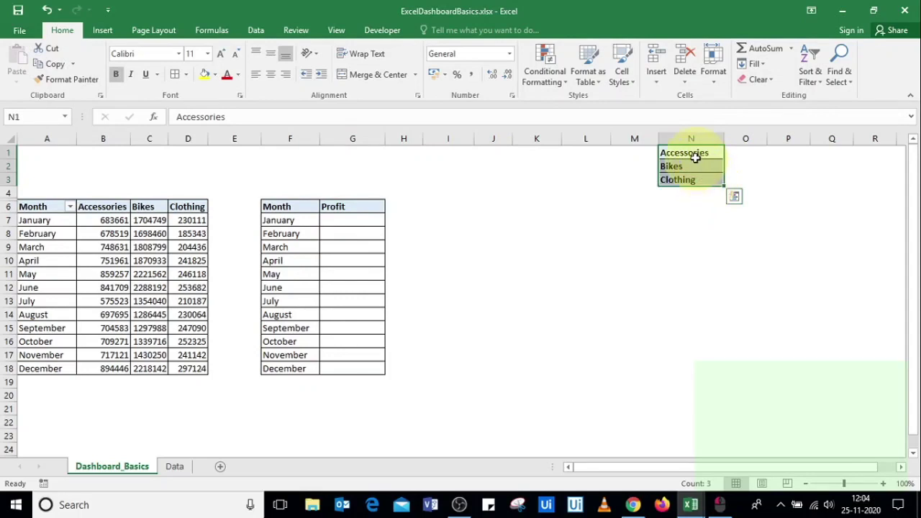
{"action": "left_click", "coordinate": [563, 191]}
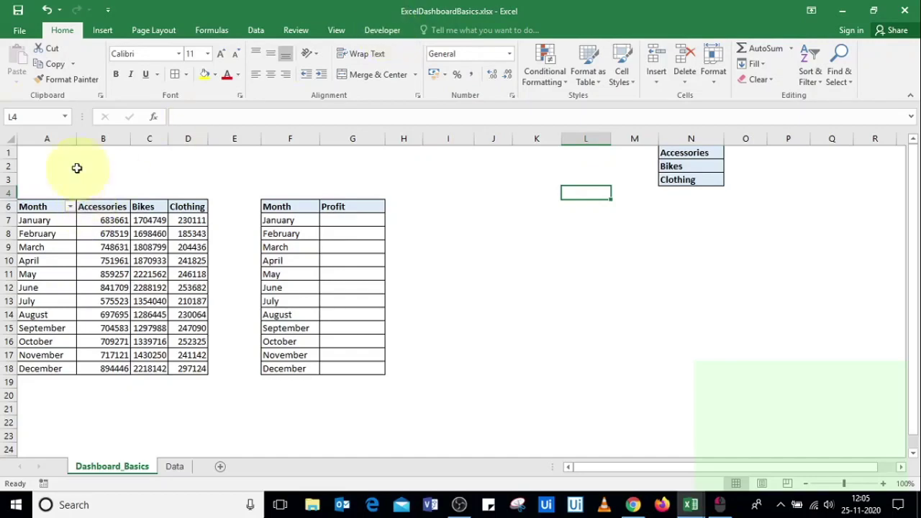
Check the ribbon customization settings in Excel Options, closing without changes
{"action": "left_click", "coordinate": [17, 32]}
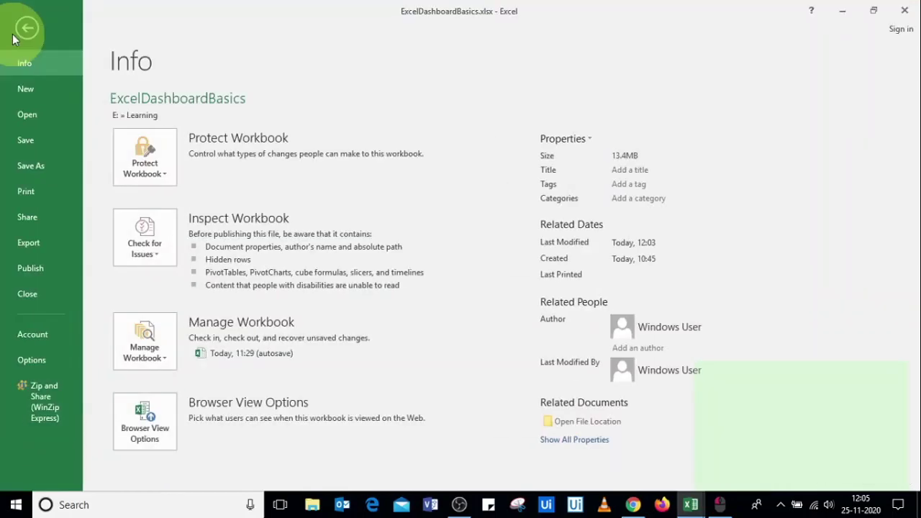
{"action": "left_click", "coordinate": [48, 367]}
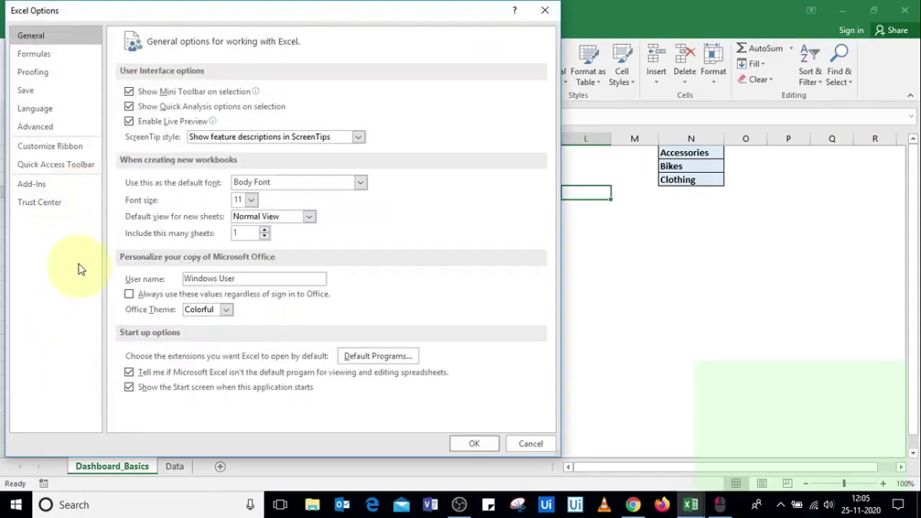
{"action": "left_click", "coordinate": [39, 151]}
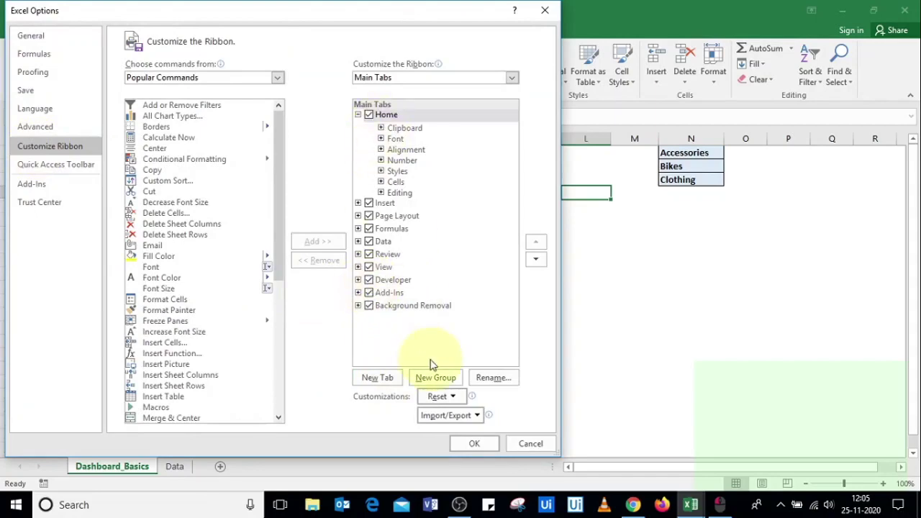
{"action": "left_click", "coordinate": [532, 446]}
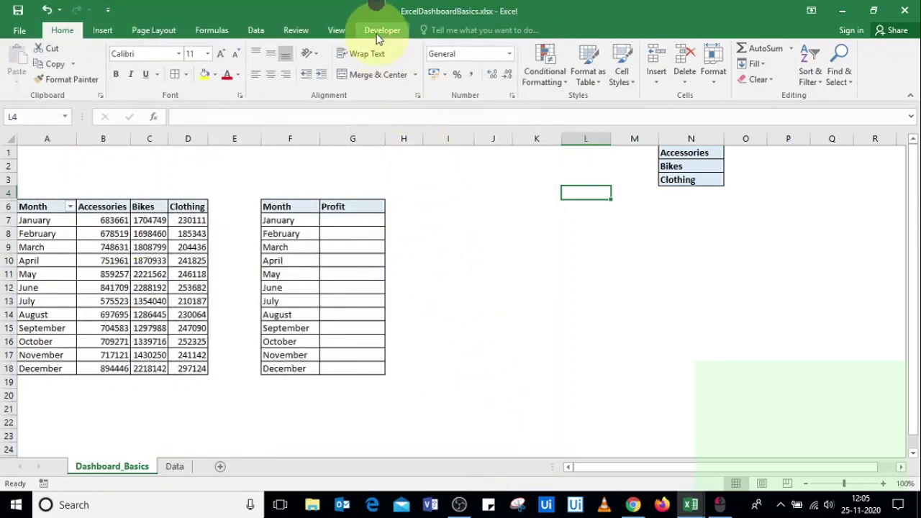
Draw a Combo Box form control near K4, sized wide and one row tall
{"action": "left_click", "coordinate": [382, 30]}
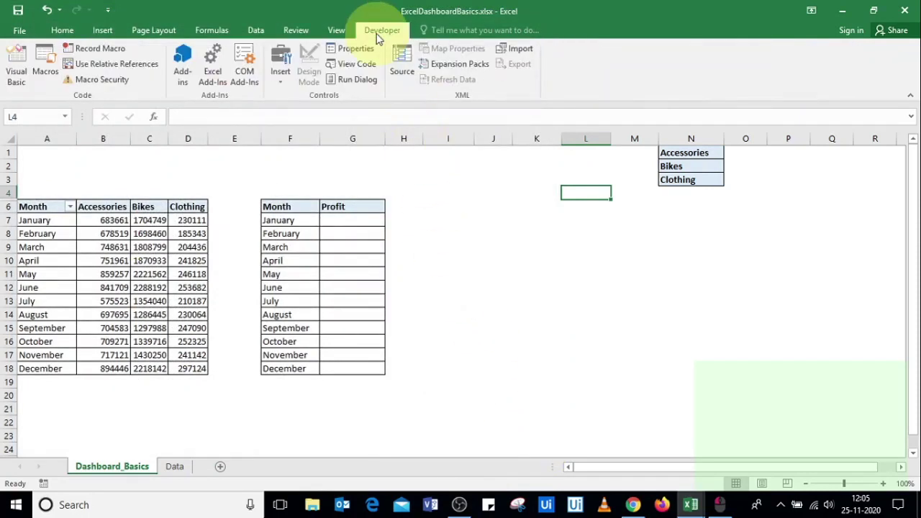
{"action": "left_click", "coordinate": [278, 82]}
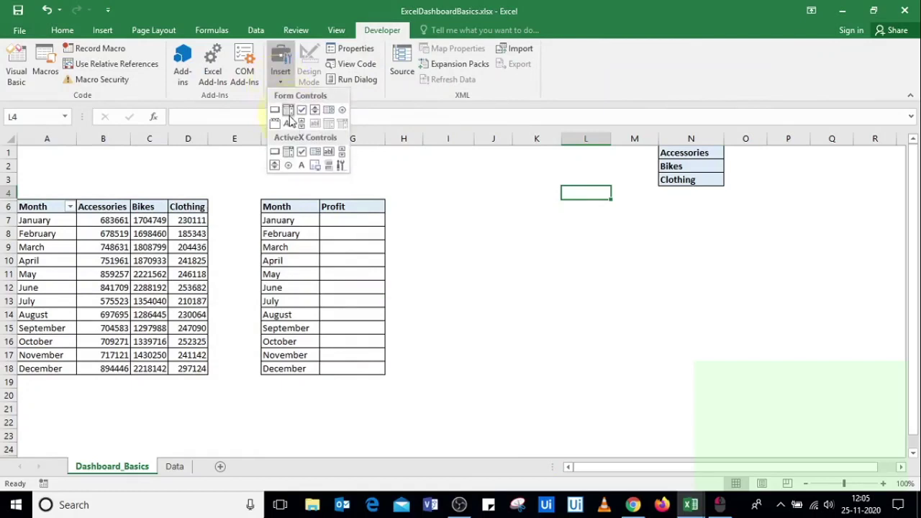
{"action": "left_click", "coordinate": [289, 112]}
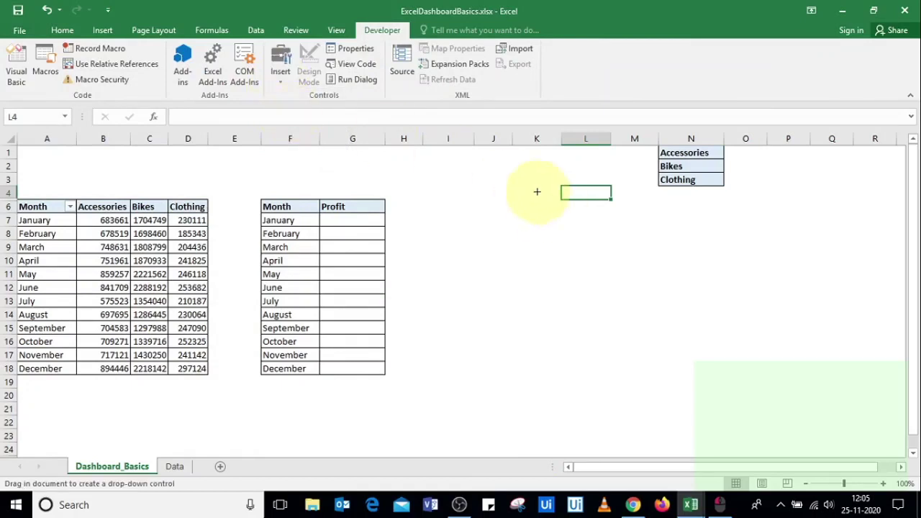
{"action": "left_click", "coordinate": [499, 185]}
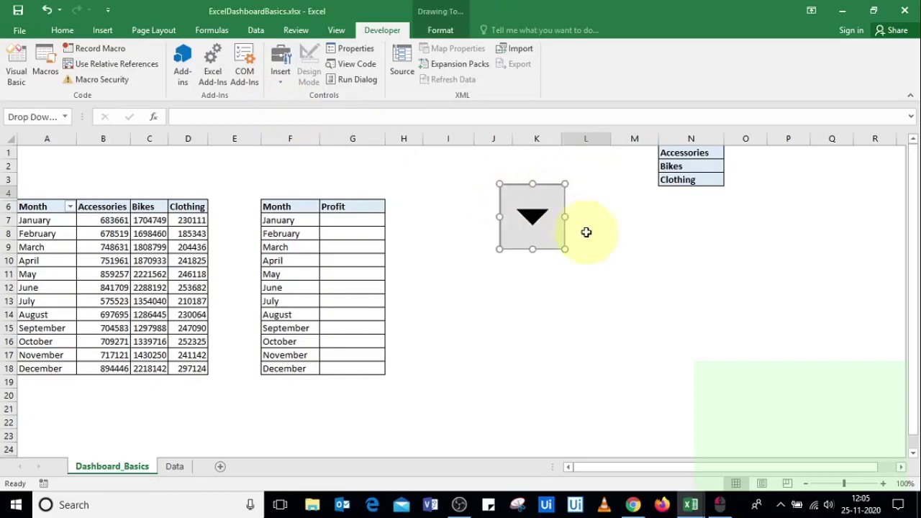
{"action": "left_click_drag", "start_coordinate": [564, 217], "coordinate": [654, 219]}
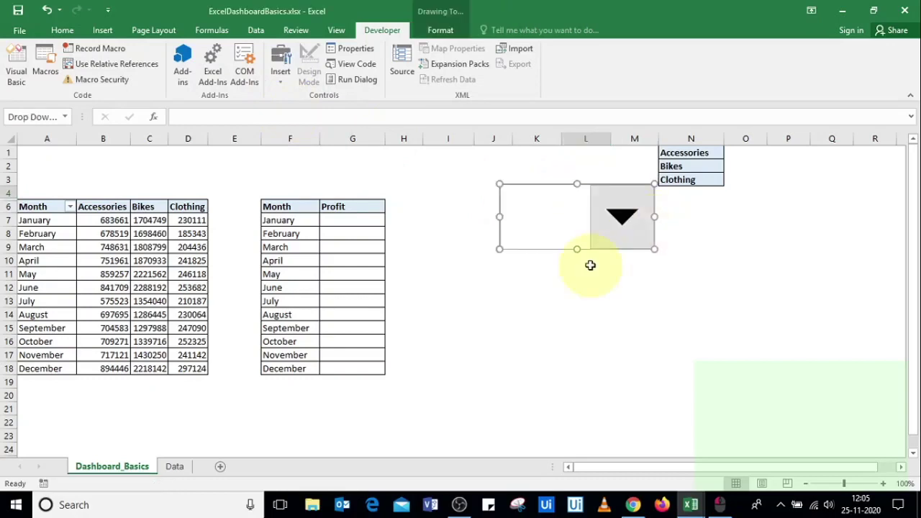
{"action": "left_click_drag", "start_coordinate": [577, 249], "coordinate": [561, 205]}
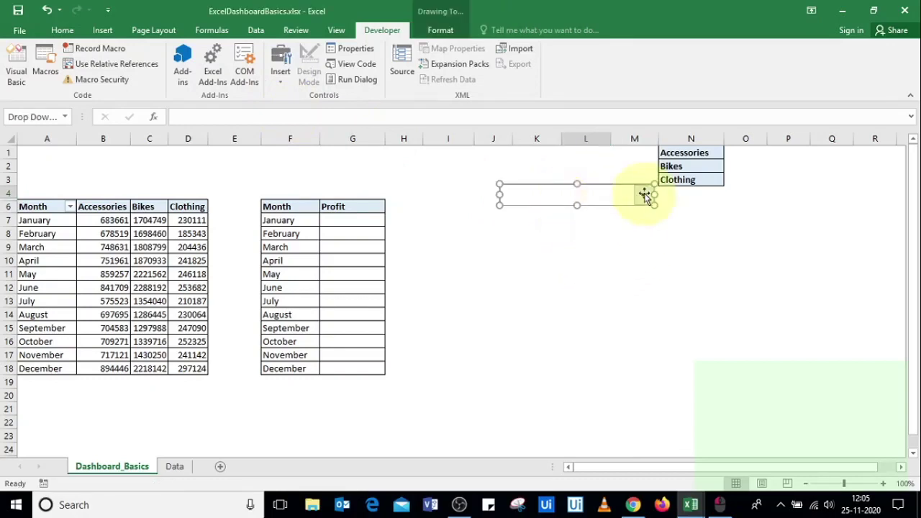
{"action": "left_click_drag", "start_coordinate": [653, 194], "coordinate": [528, 182]}
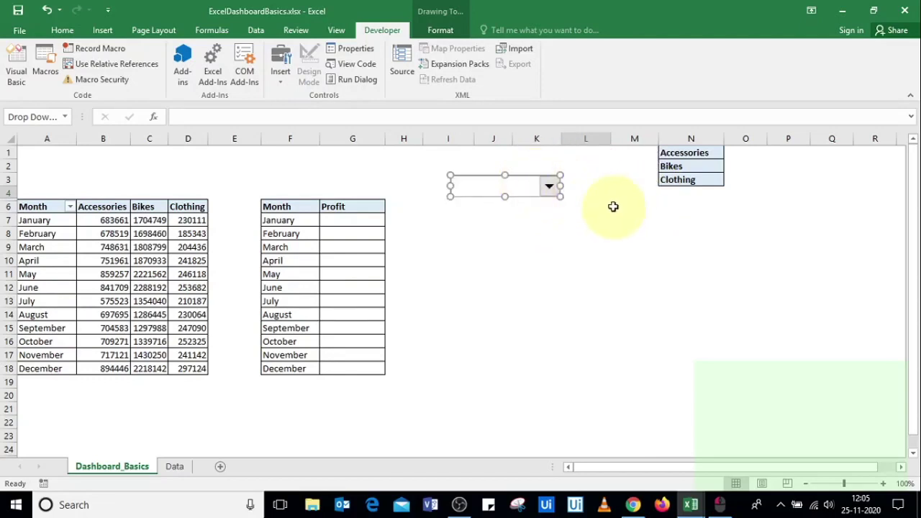
{"action": "left_click", "coordinate": [504, 193]}
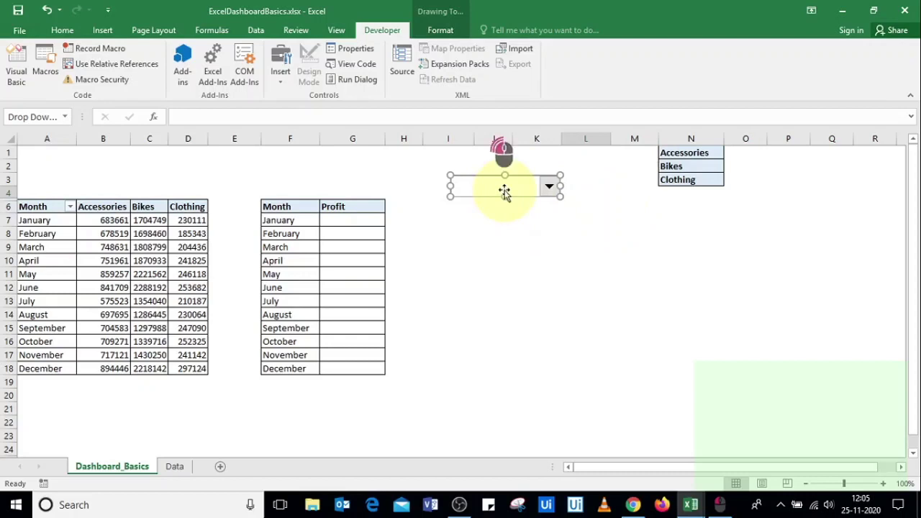
In Format Control, set the combo box input range to $N$1:$N$3 and cell link to $M$1
{"action": "right_click", "coordinate": [505, 194]}
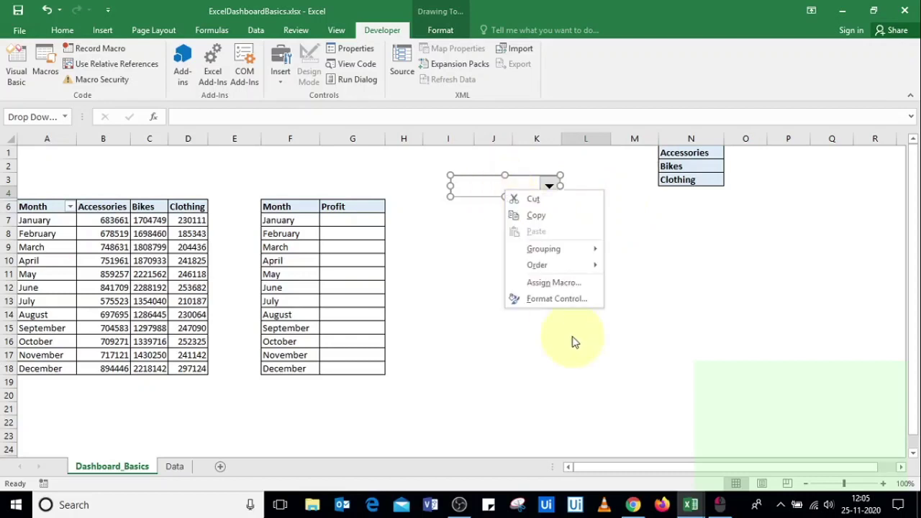
{"action": "left_click", "coordinate": [556, 300]}
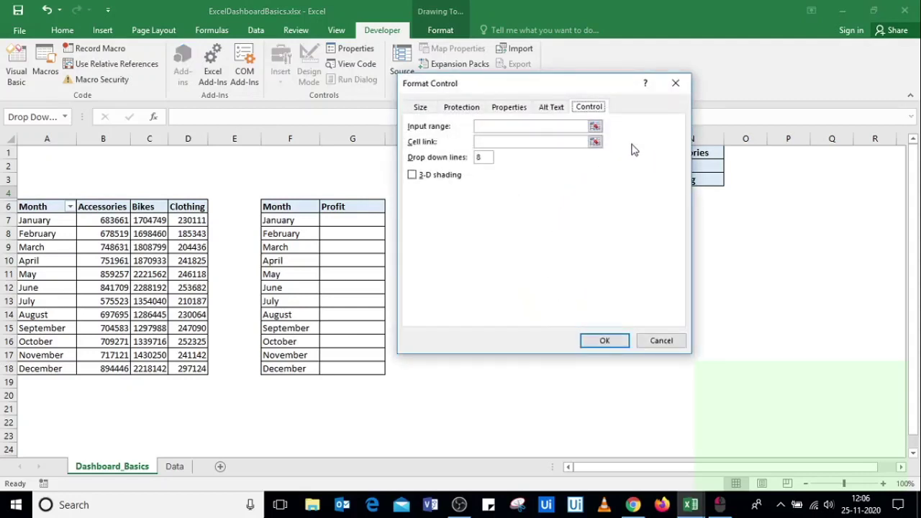
{"action": "left_click", "coordinate": [598, 128]}
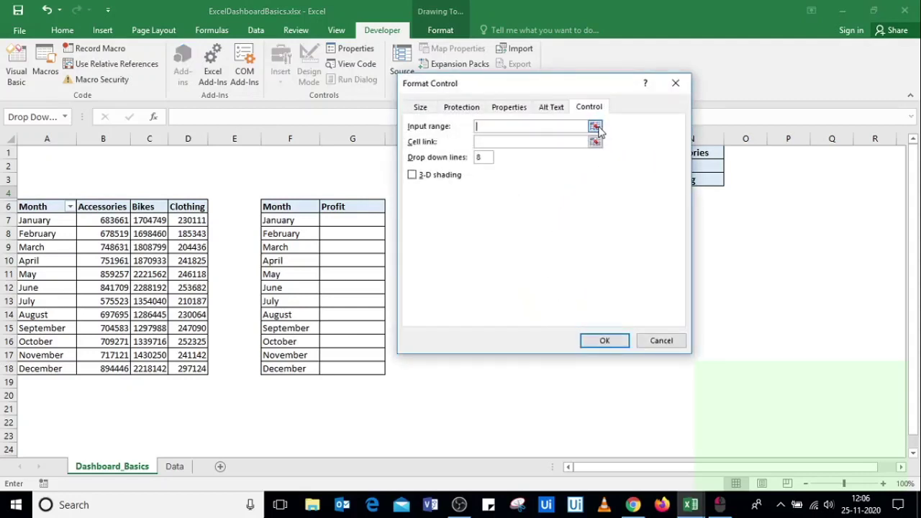
{"action": "left_click", "coordinate": [707, 157]}
{"action": "left_click_drag", "start_coordinate": [708, 160], "coordinate": [705, 177]}
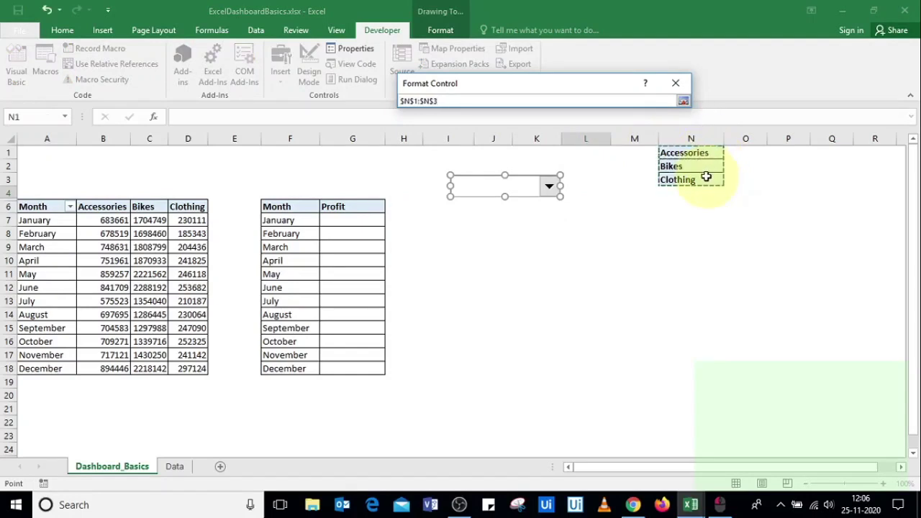
{"action": "left_click", "coordinate": [683, 101]}
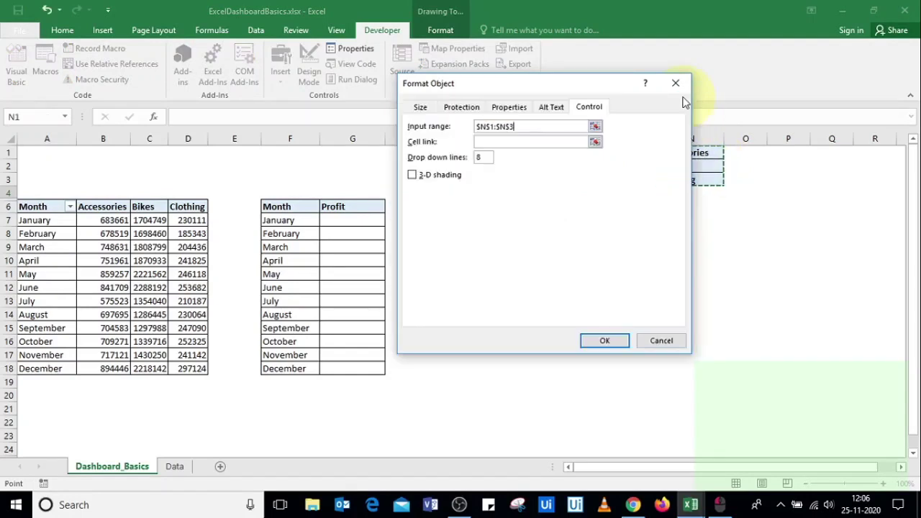
{"action": "left_click", "coordinate": [595, 142]}
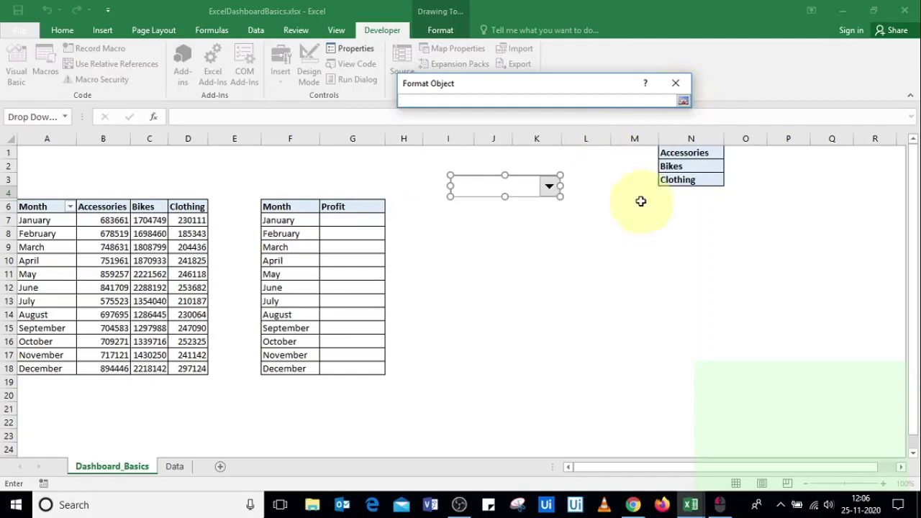
{"action": "left_click", "coordinate": [630, 151]}
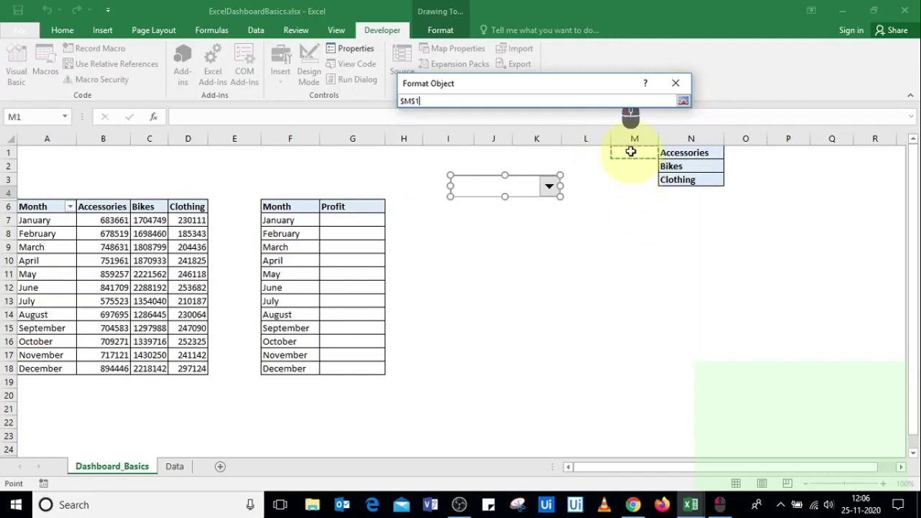
{"action": "left_click", "coordinate": [682, 101]}
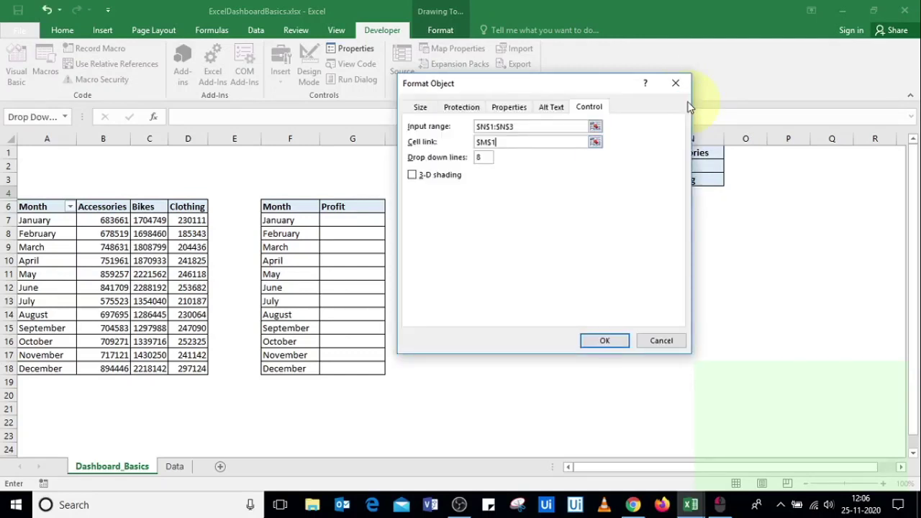
{"action": "left_click", "coordinate": [603, 336]}
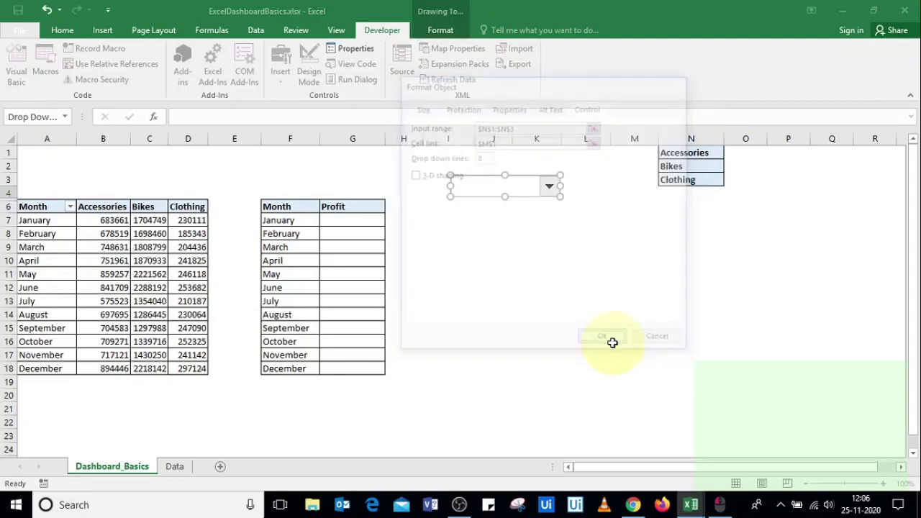
Pick Accessories in the drop-down and check the value stored in M1
{"action": "left_click", "coordinate": [550, 188]}
{"action": "left_click", "coordinate": [533, 223]}
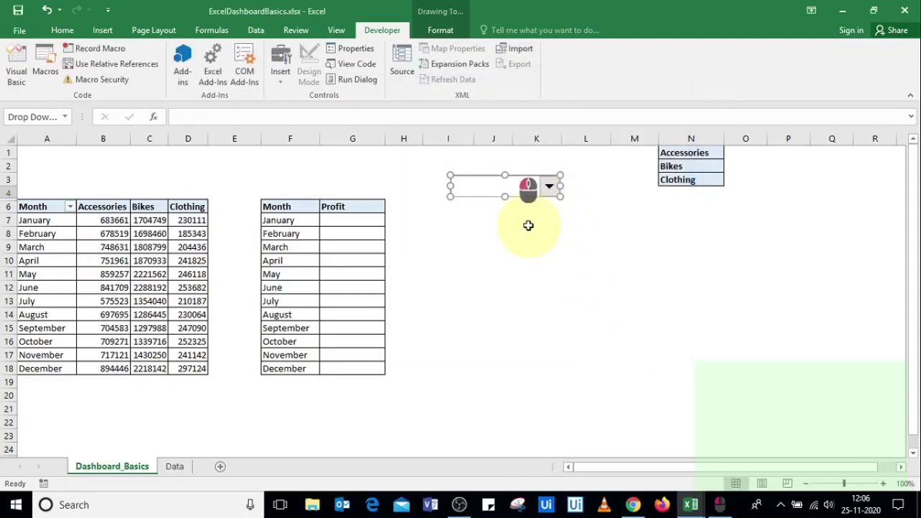
{"action": "left_click", "coordinate": [550, 190]}
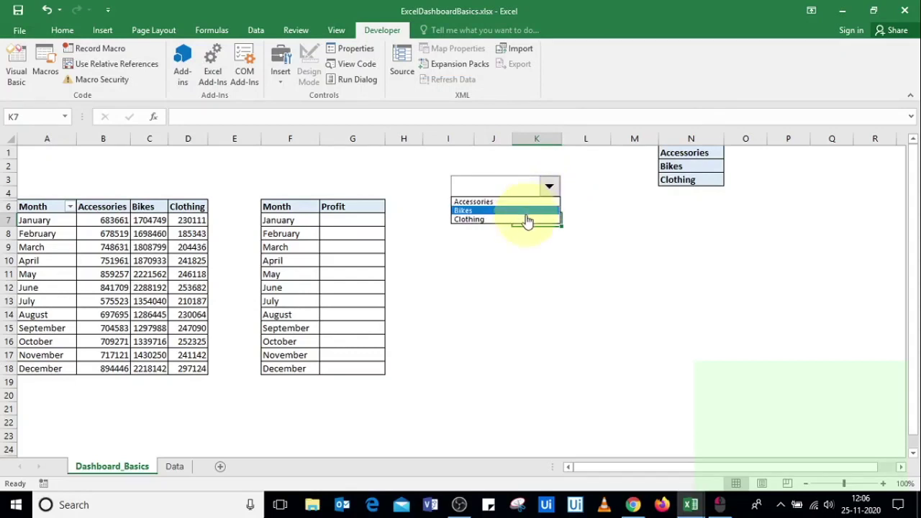
{"action": "left_click", "coordinate": [524, 204]}
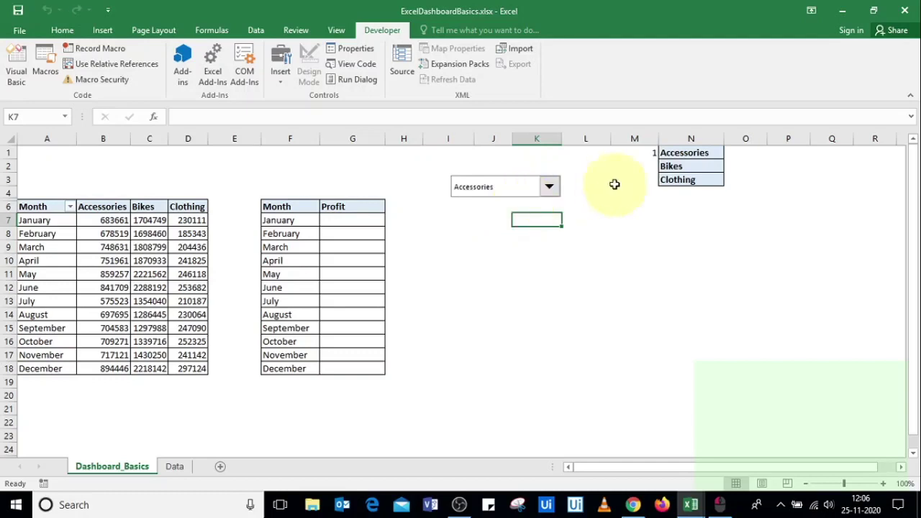
{"action": "left_click", "coordinate": [650, 153]}
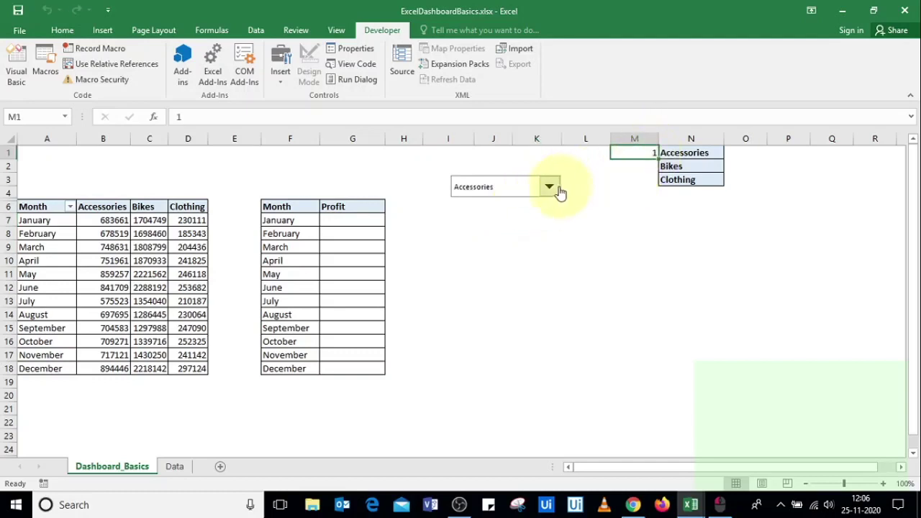
Pick Bikes in the drop-down so M1 holds 2, then select G7
{"action": "left_click", "coordinate": [550, 188]}
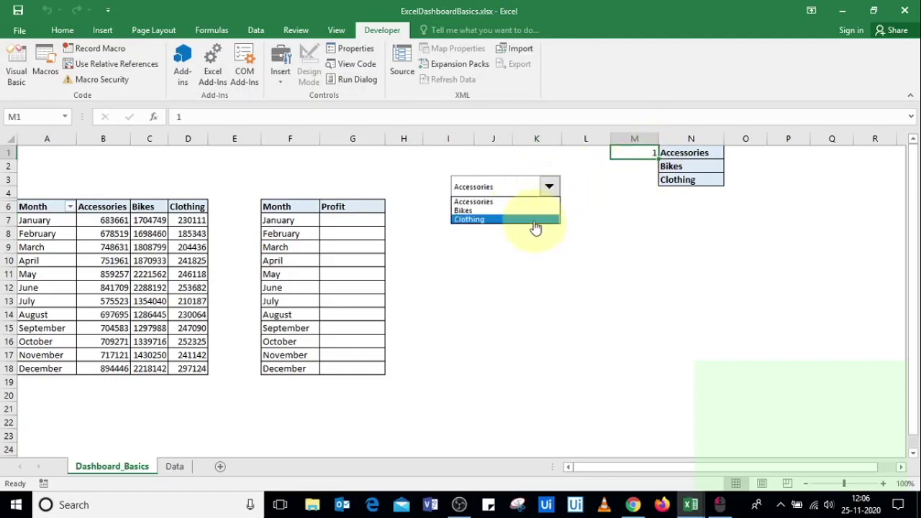
{"action": "left_click", "coordinate": [531, 211]}
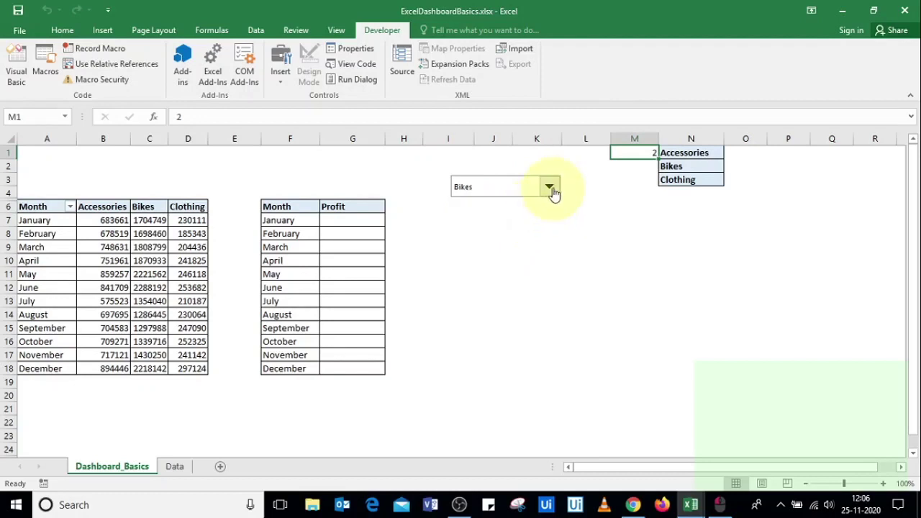
{"action": "left_click", "coordinate": [551, 191]}
{"action": "left_click", "coordinate": [603, 192]}
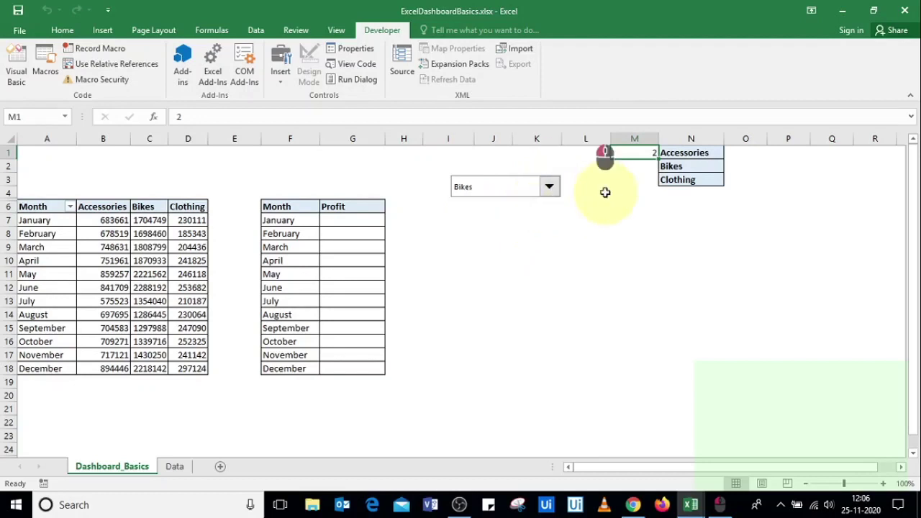
{"action": "left_click", "coordinate": [346, 220]}
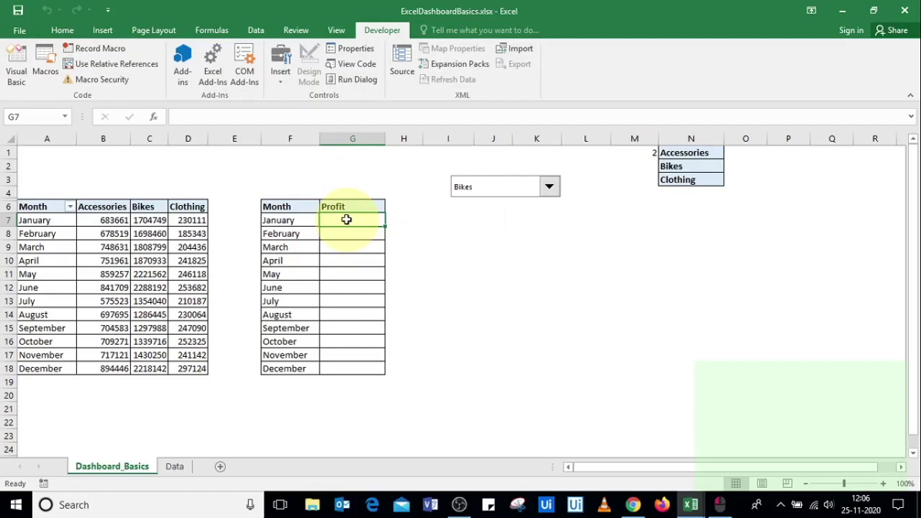
Start the G7 formula as =OFFSET($A$6,ROW( using the function suggestions
{"action": "left_click", "coordinate": [346, 220]}
{"action": "type", "text": "=Off"}
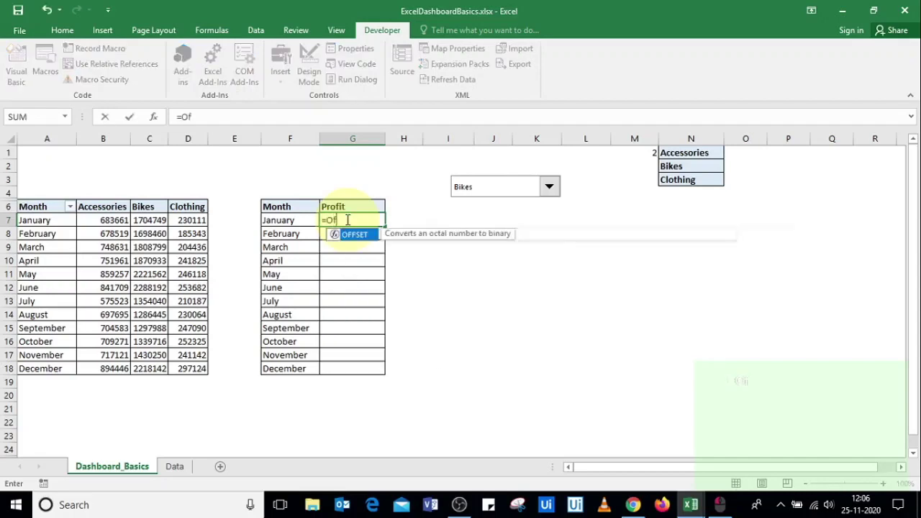
{"action": "double_click", "coordinate": [356, 235]}
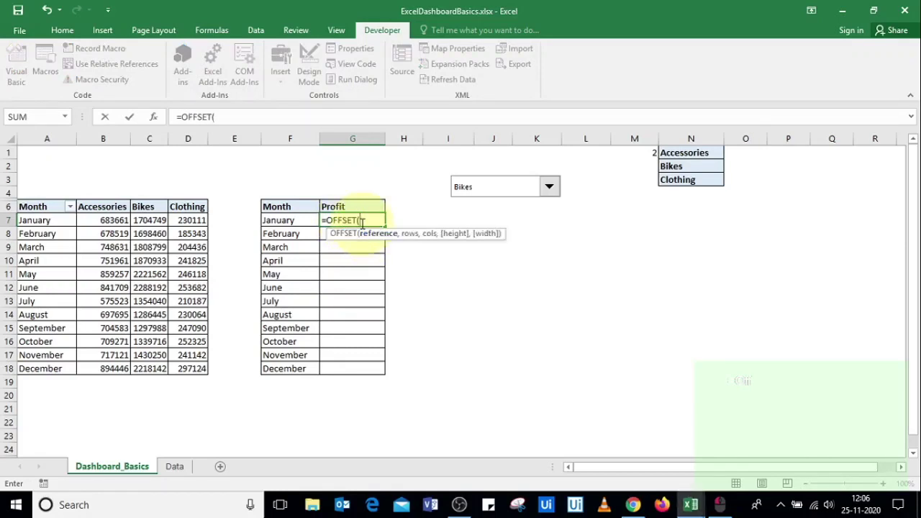
{"action": "left_click", "coordinate": [36, 207]}
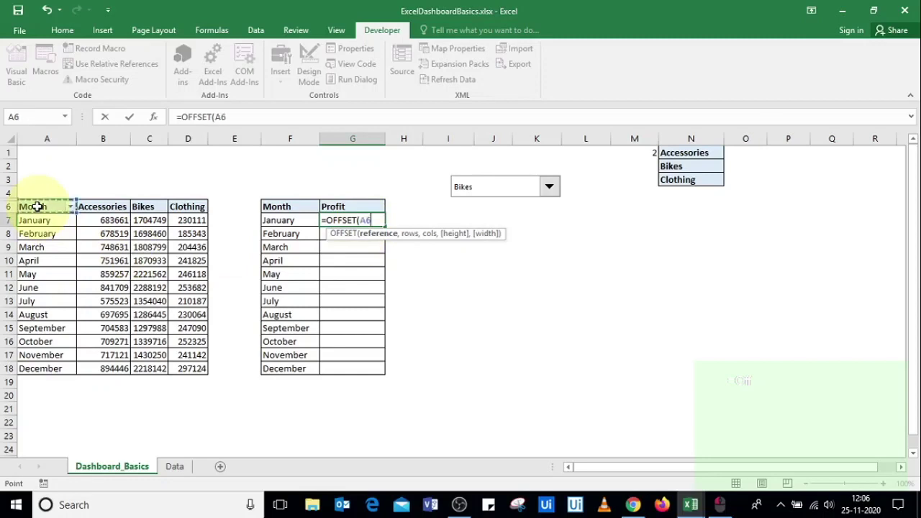
{"action": "left_click", "coordinate": [361, 221]}
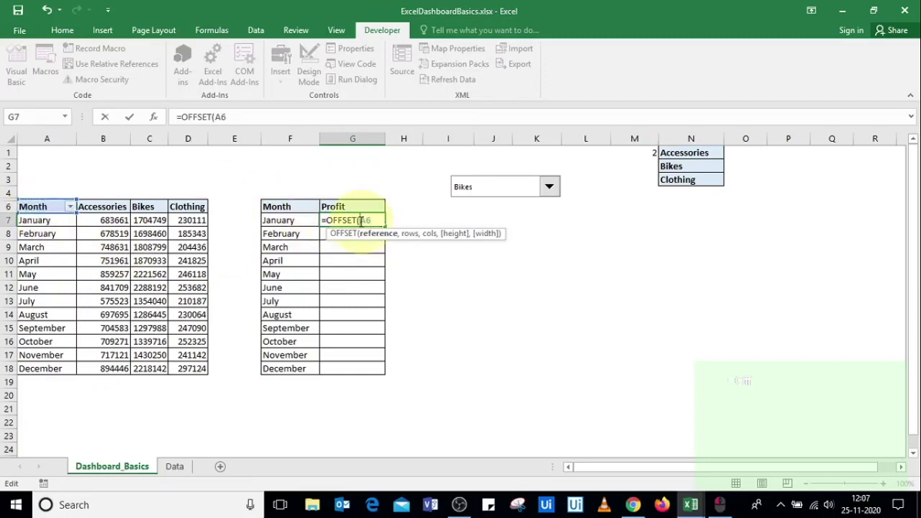
{"action": "type", "text": "$"}
{"action": "left_click", "coordinate": [373, 220]}
{"action": "type", "text": "$6"}
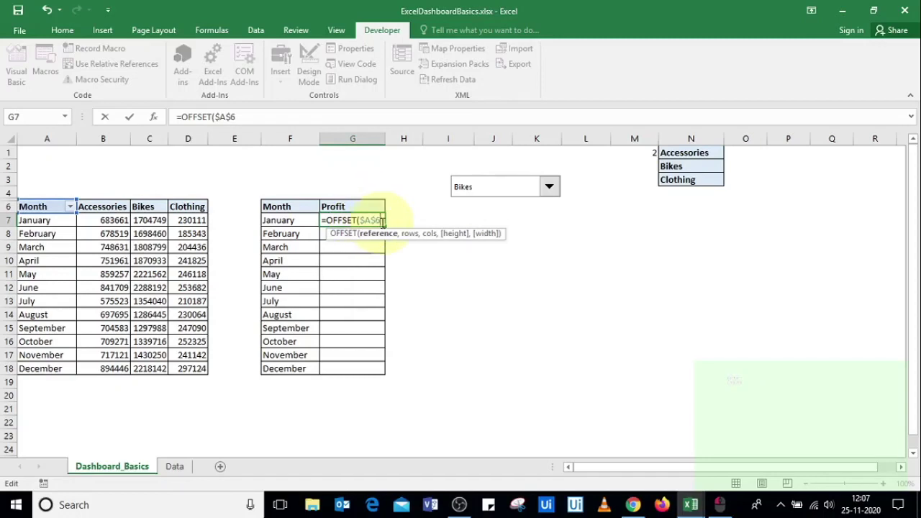
{"action": "type", "text": ","}
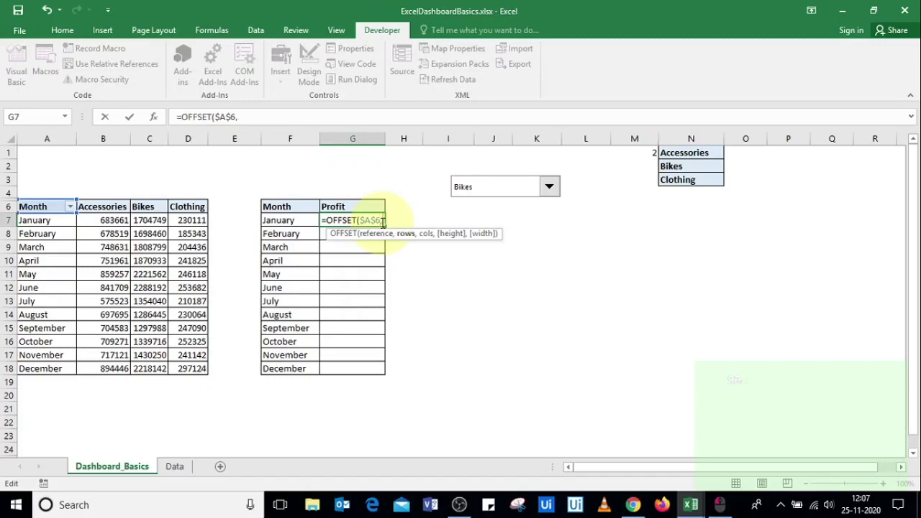
{"action": "type", "text": "row"}
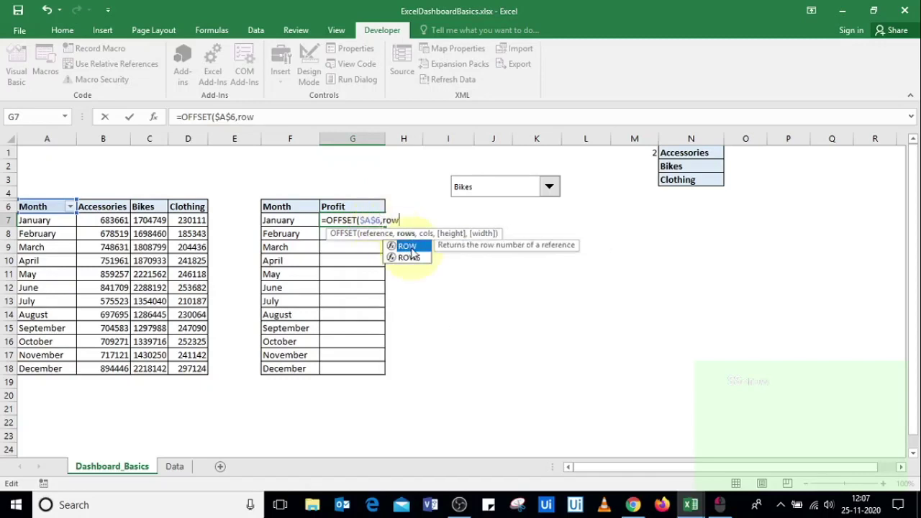
{"action": "double_click", "coordinate": [407, 247]}
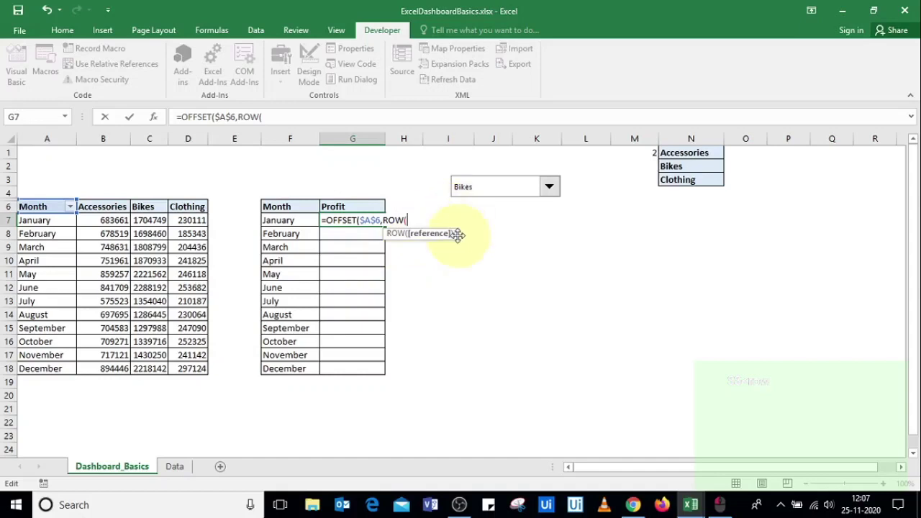
Complete it as =OFFSET($A$6,ROW()-6,$M$1) and commit, returning 1704749
{"action": "type", "text": ")-6"}
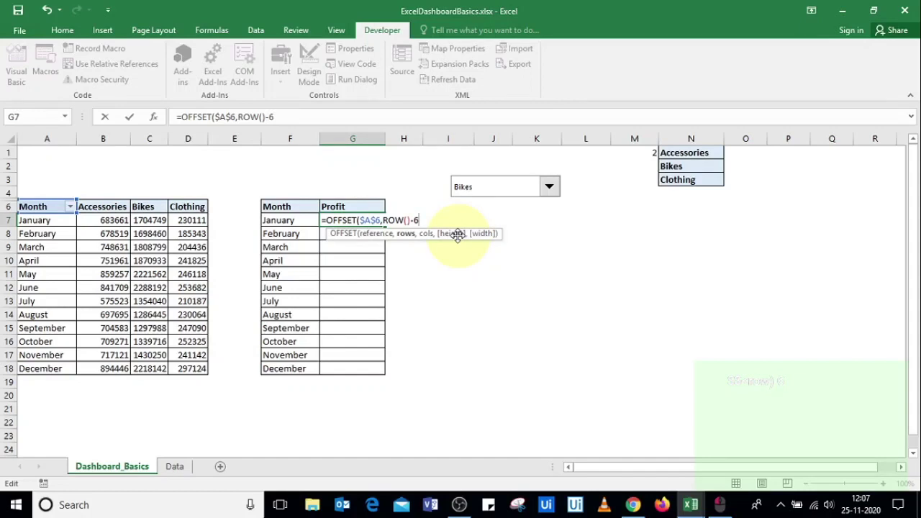
{"action": "type", "text": ","}
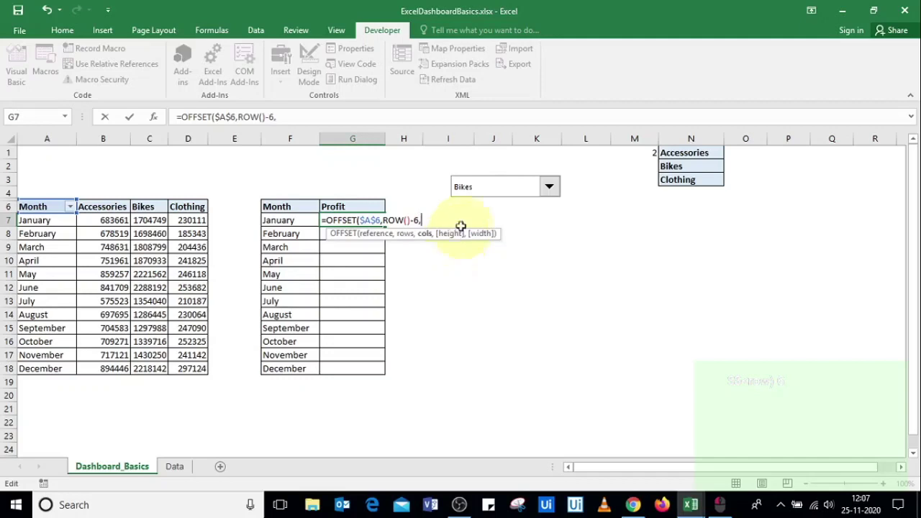
{"action": "left_click", "coordinate": [641, 152]}
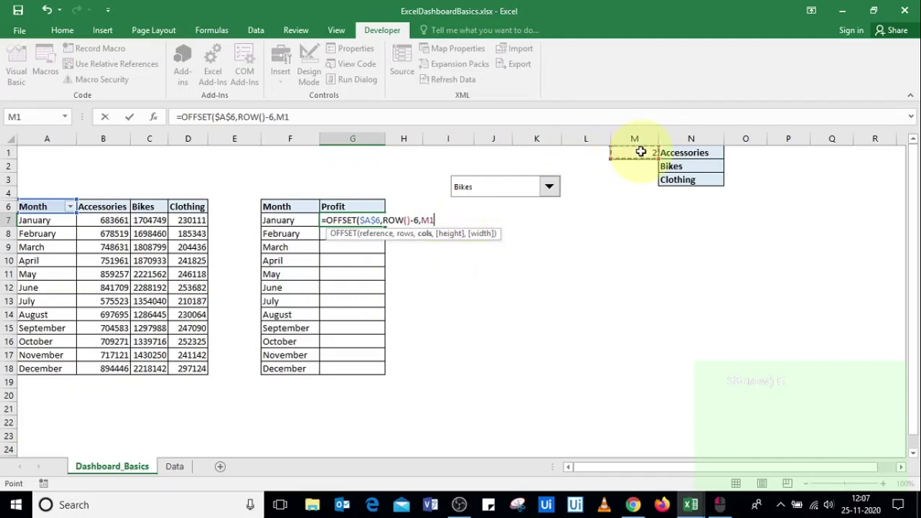
{"action": "left_click", "coordinate": [429, 221]}
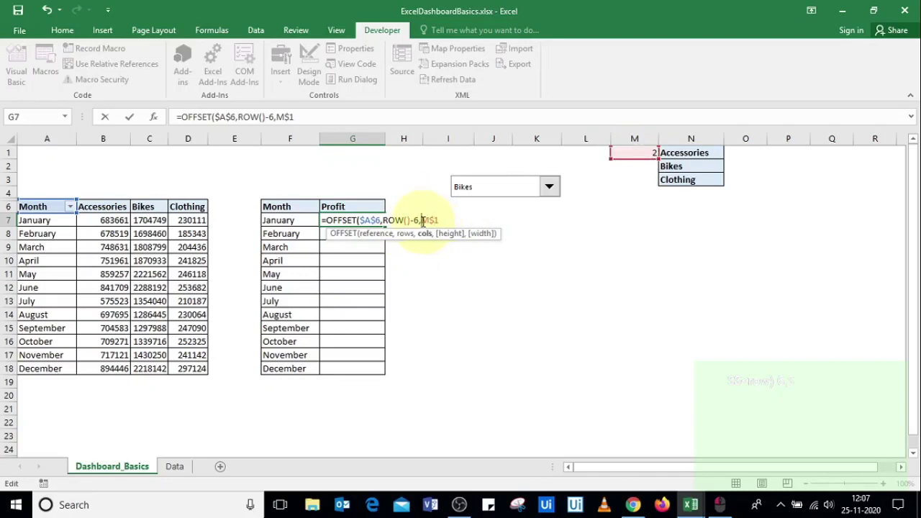
{"action": "type", "text": "$"}
{"action": "key", "text": "End"}
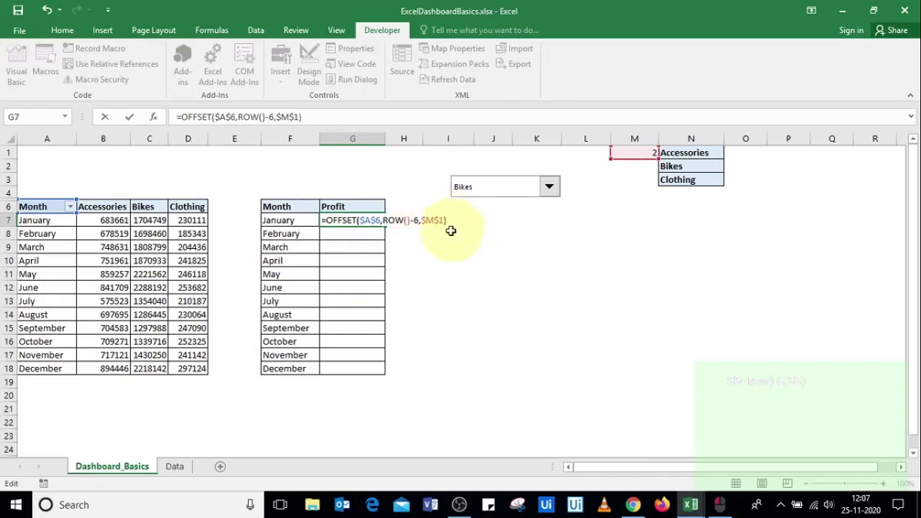
{"action": "left_click", "coordinate": [363, 236]}
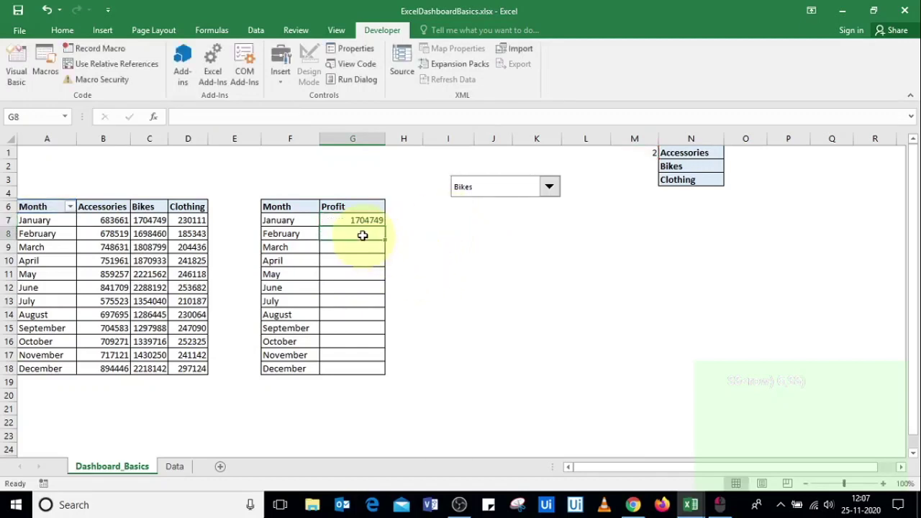
Fill the G7 OFFSET formula down to G18, ending at 2218142 for December
{"action": "left_click", "coordinate": [368, 223]}
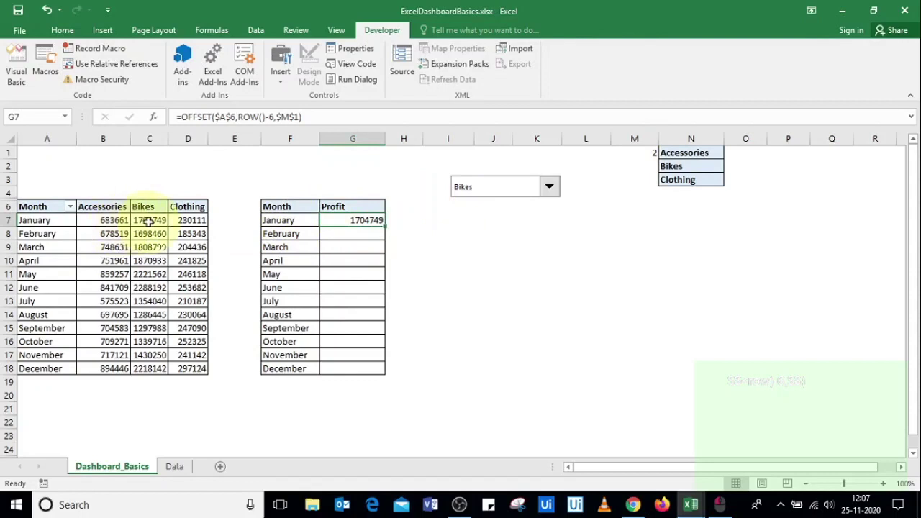
{"action": "left_click", "coordinate": [354, 219]}
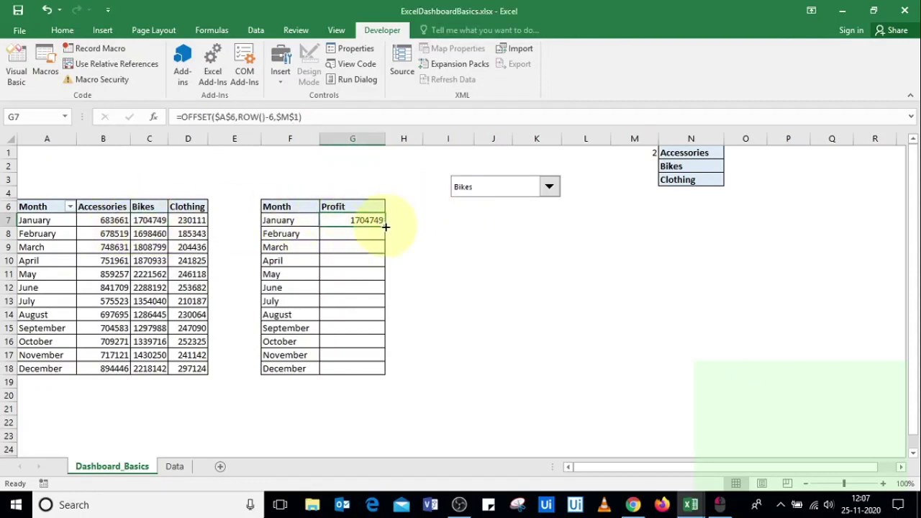
{"action": "left_click_drag", "start_coordinate": [386, 228], "coordinate": [385, 374]}
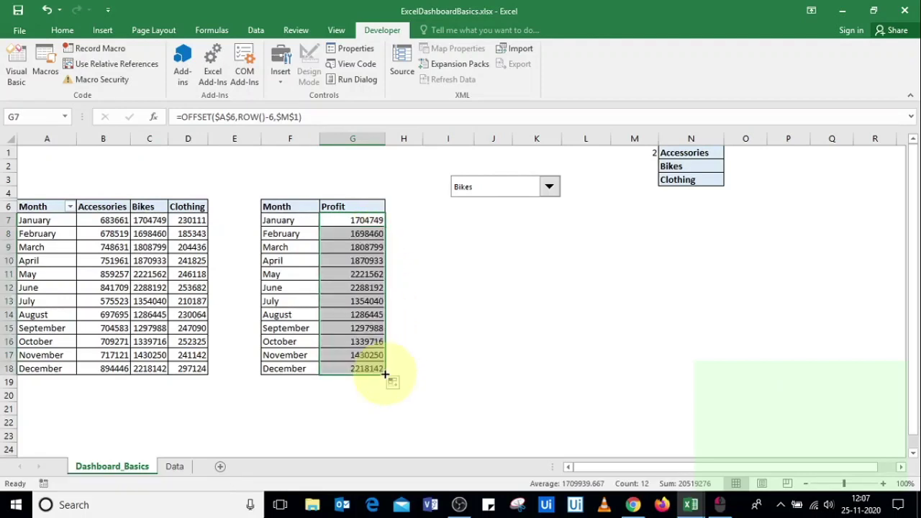
{"action": "left_click", "coordinate": [349, 230]}
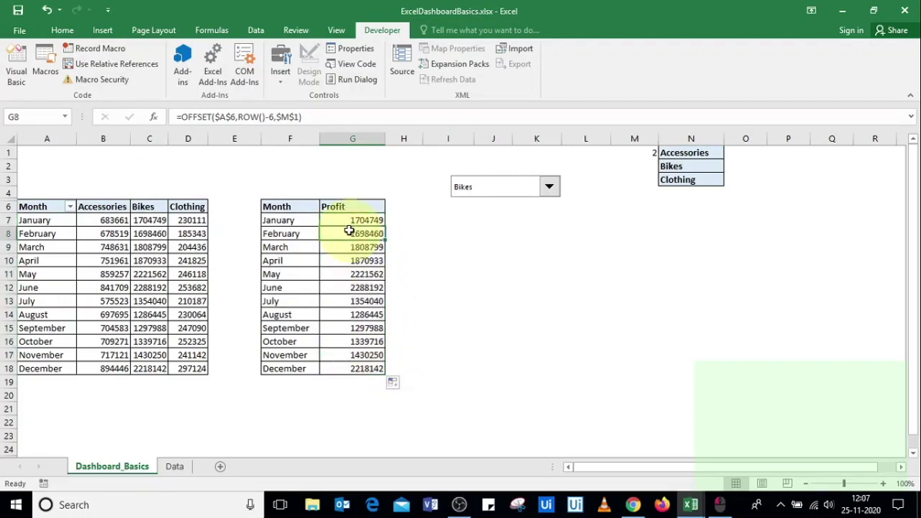
Choose Clothing in the drop-down (M1 = 3), then select the Month/Profit table F6:G18
{"action": "left_click", "coordinate": [548, 189]}
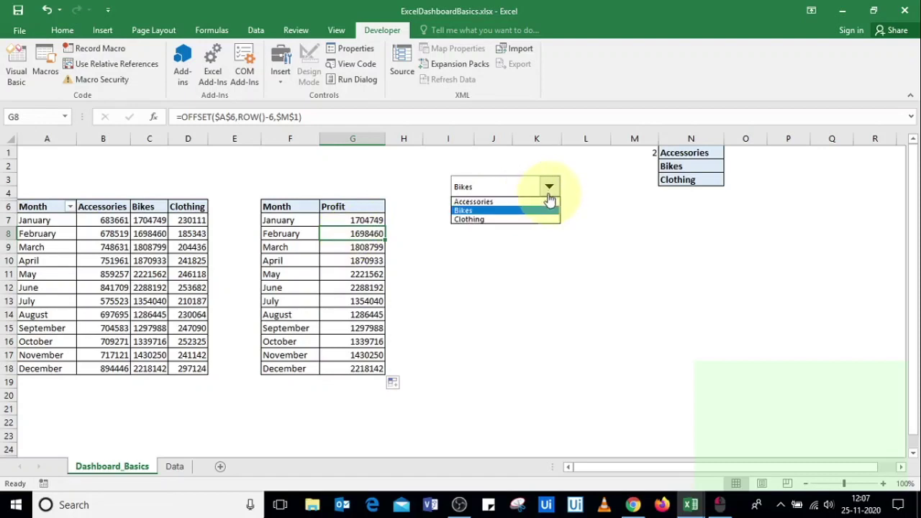
{"action": "left_click", "coordinate": [545, 203]}
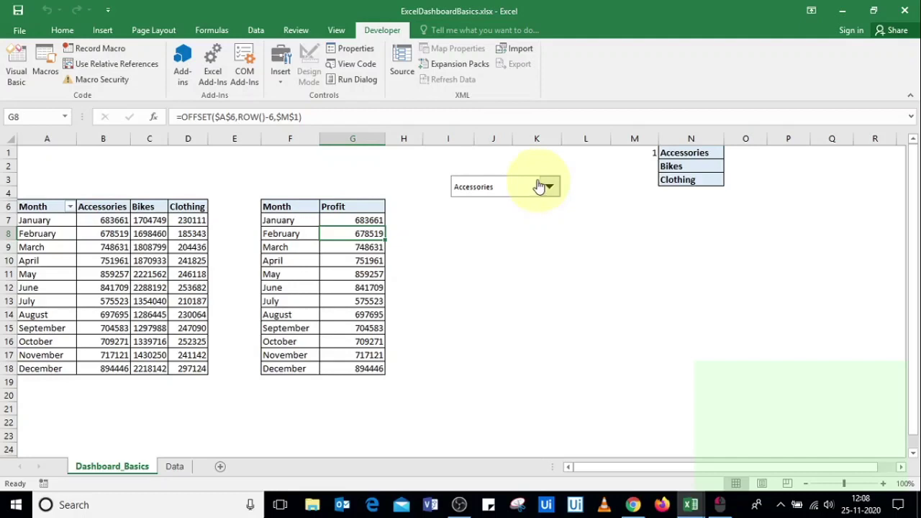
{"action": "left_click", "coordinate": [548, 187]}
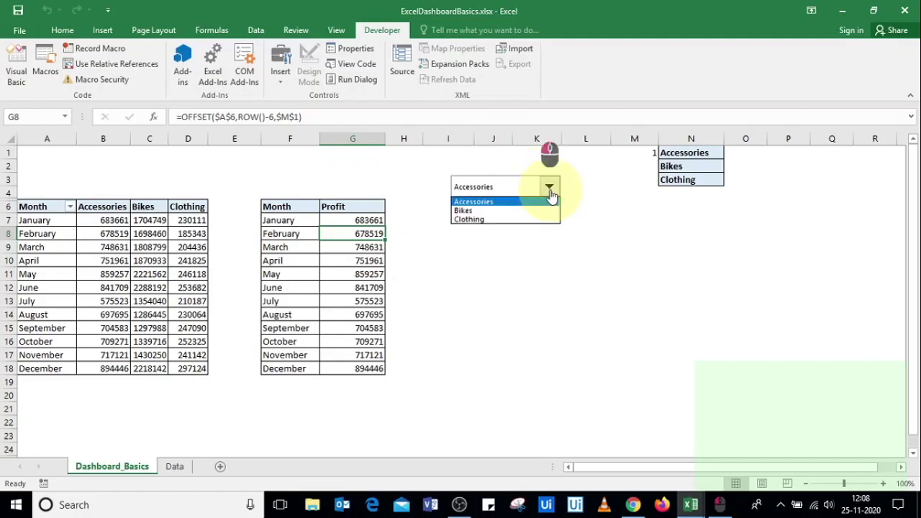
{"action": "left_click", "coordinate": [543, 220]}
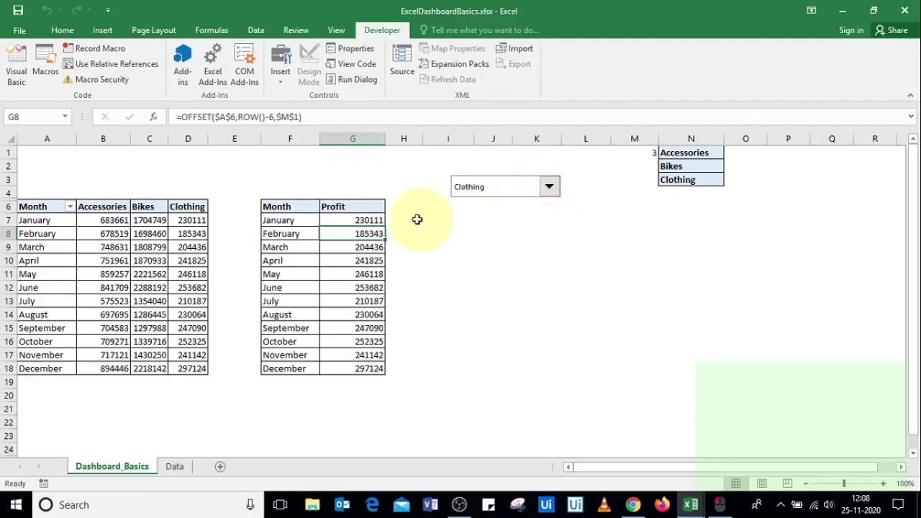
{"action": "left_click", "coordinate": [282, 207]}
{"action": "left_click_drag", "start_coordinate": [282, 206], "coordinate": [377, 368]}
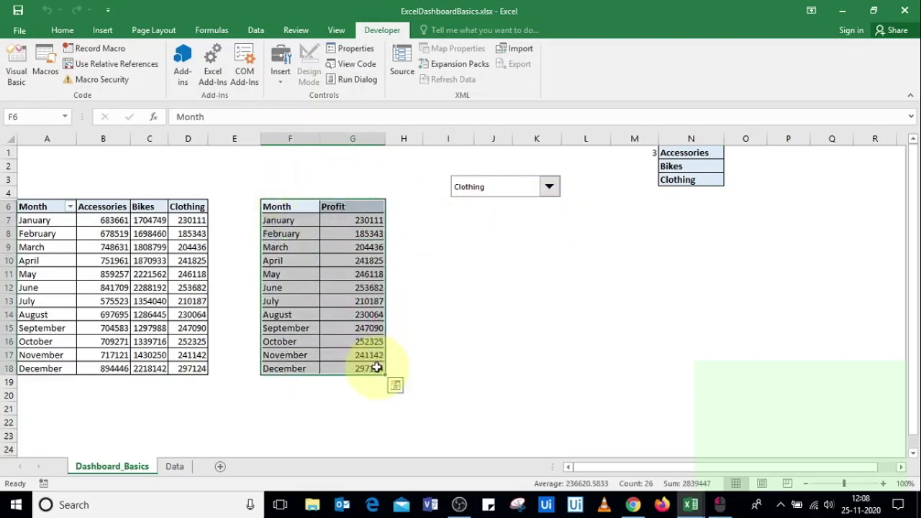
Insert a clustered column chart beside the table, then choose Accessories to update it
{"action": "left_click", "coordinate": [102, 31]}
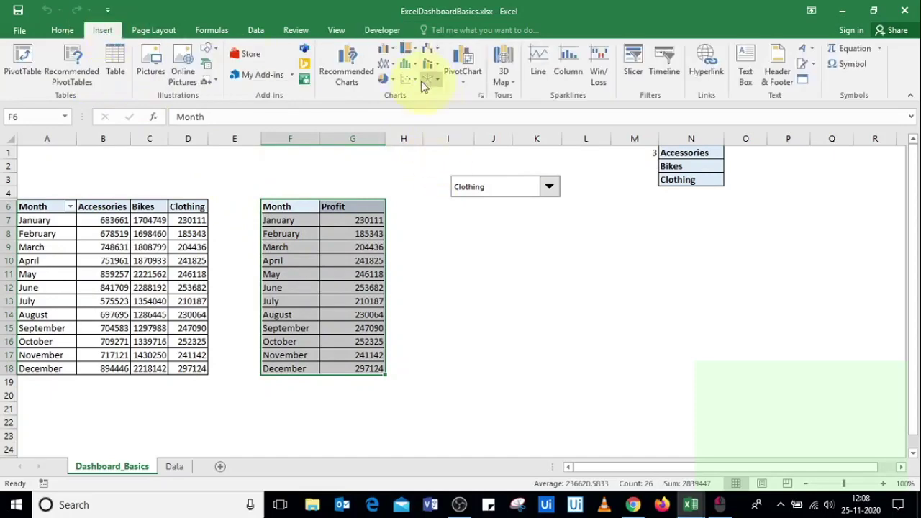
{"action": "left_click", "coordinate": [394, 50]}
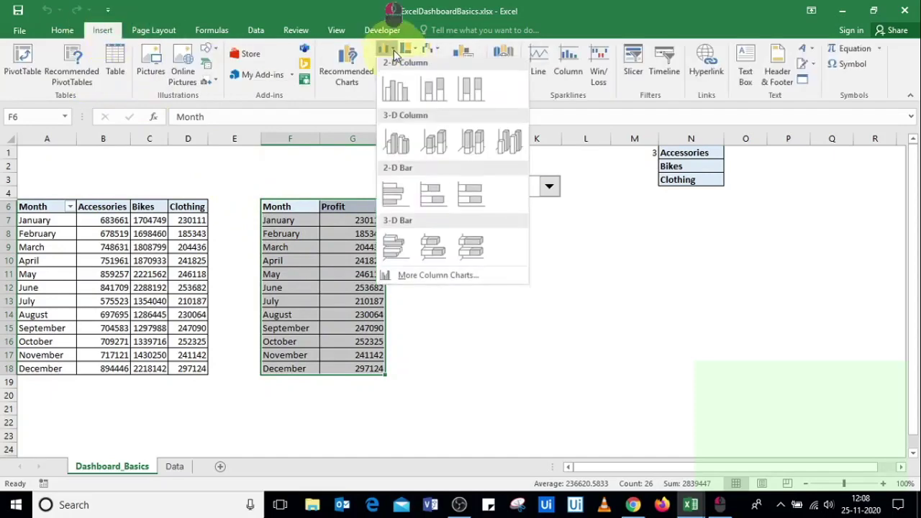
{"action": "left_click", "coordinate": [395, 90]}
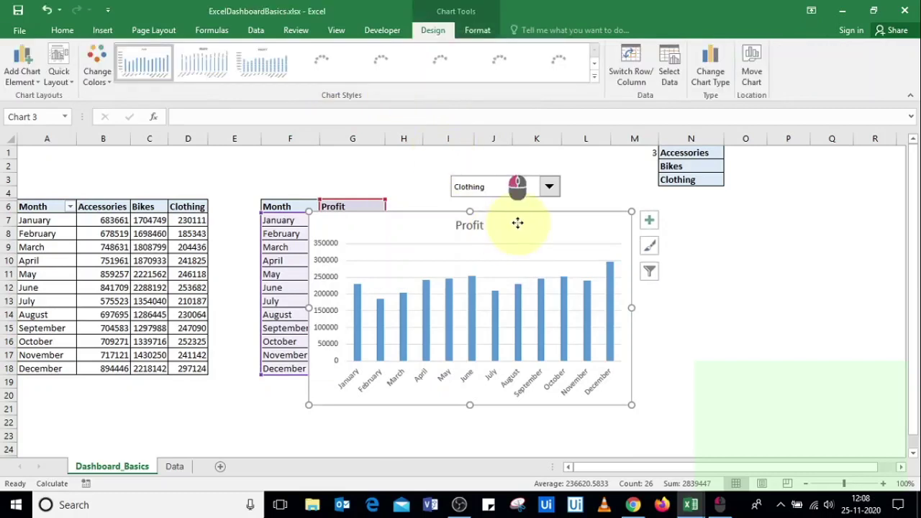
{"action": "left_click_drag", "start_coordinate": [518, 227], "coordinate": [685, 244]}
{"action": "left_click", "coordinate": [551, 193]}
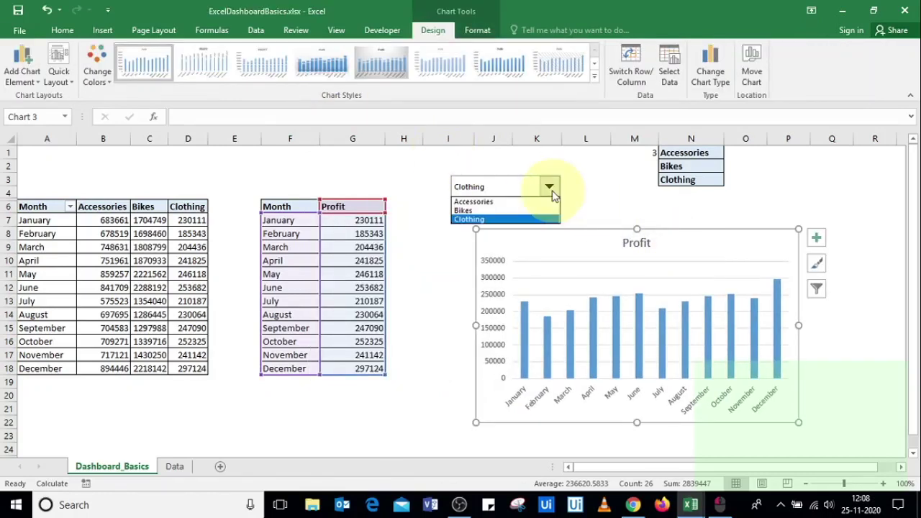
{"action": "left_click", "coordinate": [534, 203]}
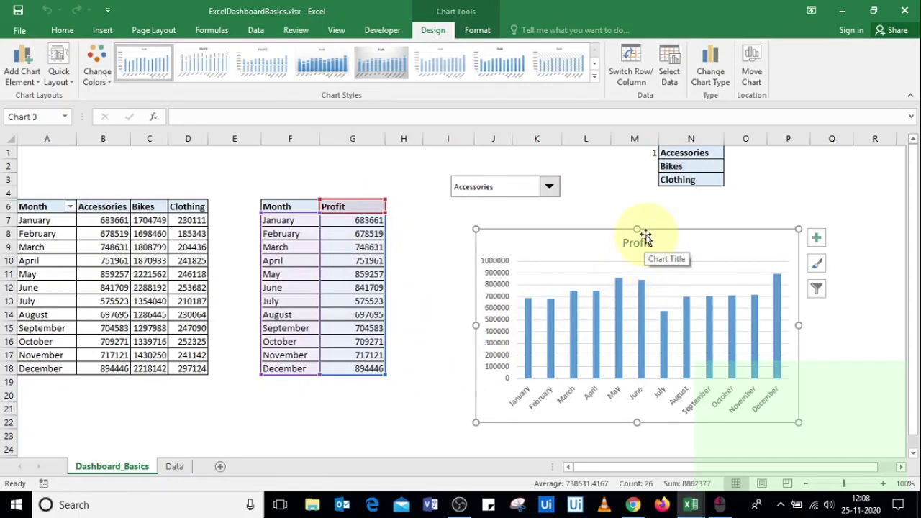
Pick Bikes, then Clothing, so table and chart show 230111 to 297124
{"action": "left_click", "coordinate": [551, 187]}
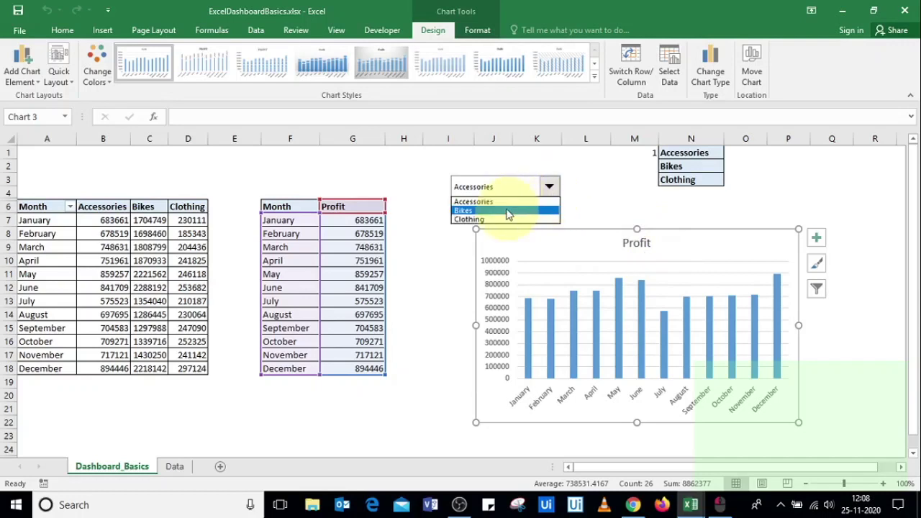
{"action": "left_click", "coordinate": [508, 212]}
{"action": "left_click", "coordinate": [551, 188]}
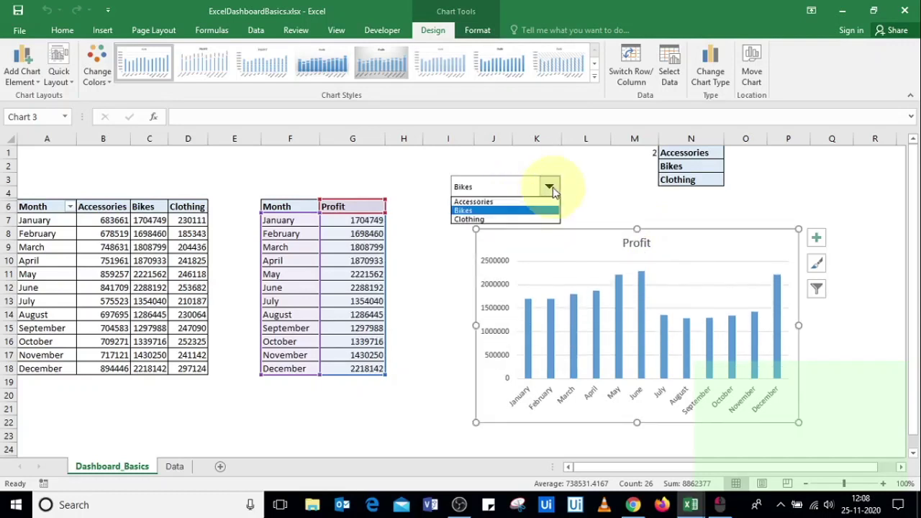
{"action": "left_click", "coordinate": [539, 219]}
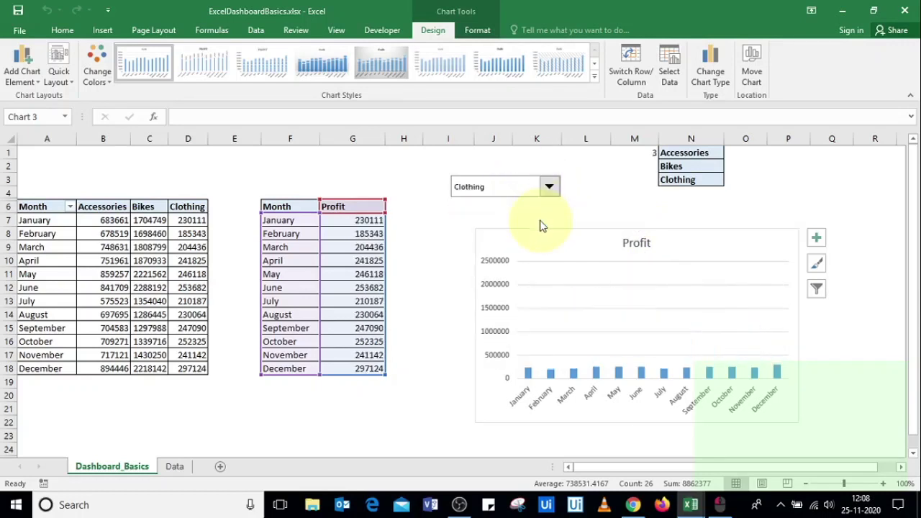